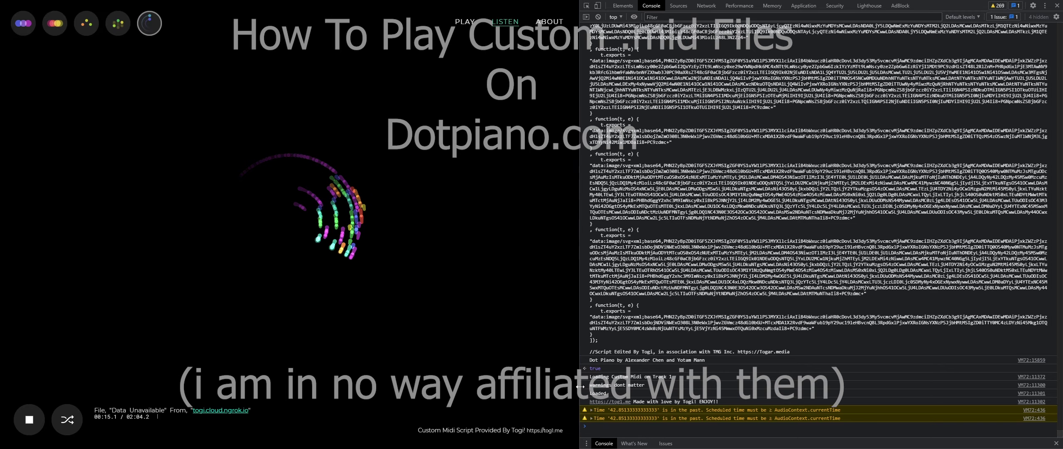
- Close the DevTools panel so the Dotpiano Listen page returns to full width
click(1057, 9)
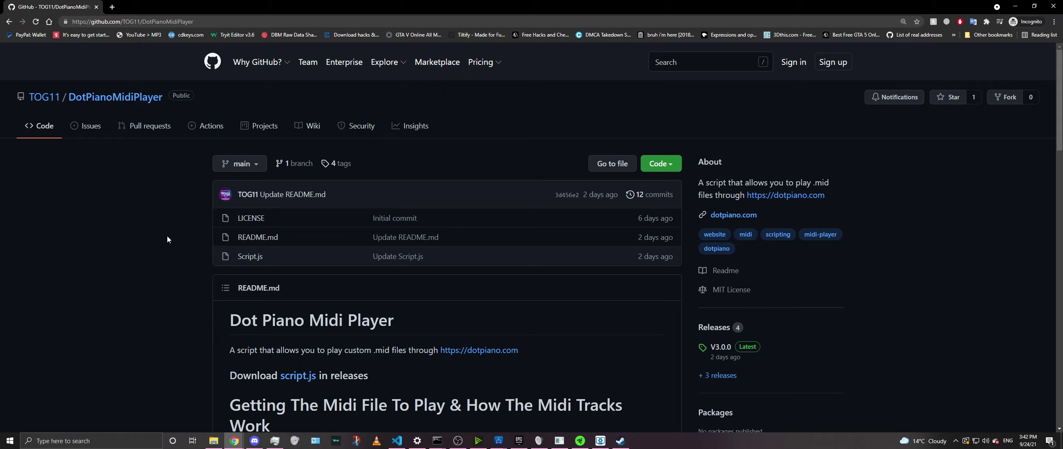
- Open the V3.0.0 release from the repository's Releases sidebar
click(732, 356)
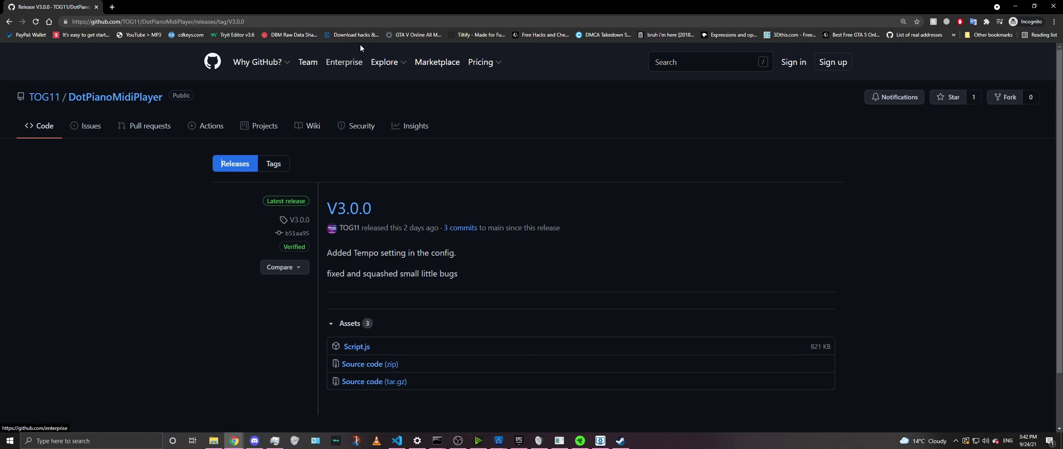
- Change the tempo in Script.js from 70 to 60
click(396, 440)
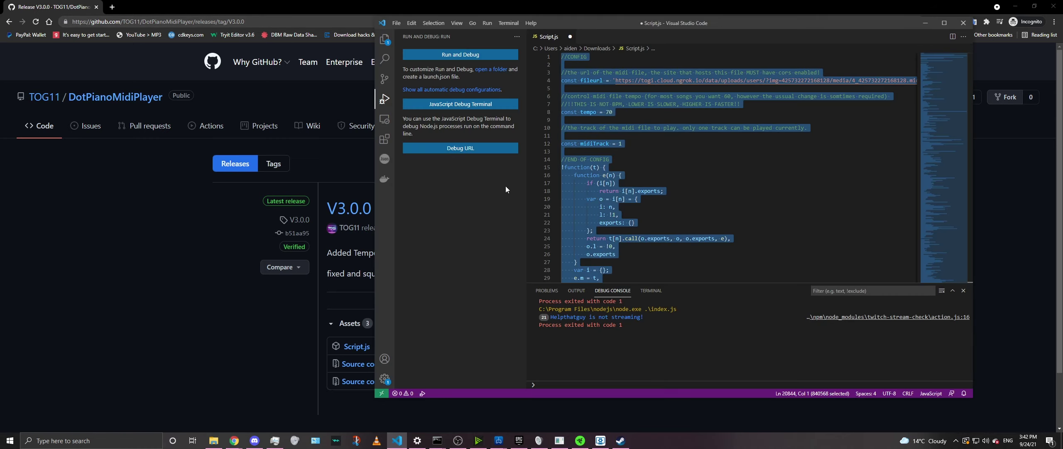
click(620, 149)
click(624, 112)
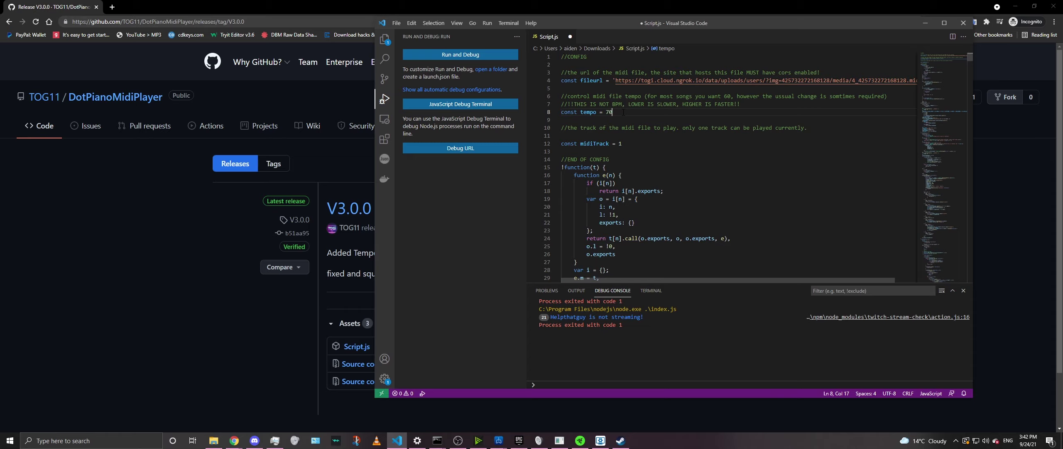
key(BackSpace)
key(BackSpace)
text(60)
- Delete the fileurl URL, save Script.js and minimize VS Code
drag(616, 80, 926, 87)
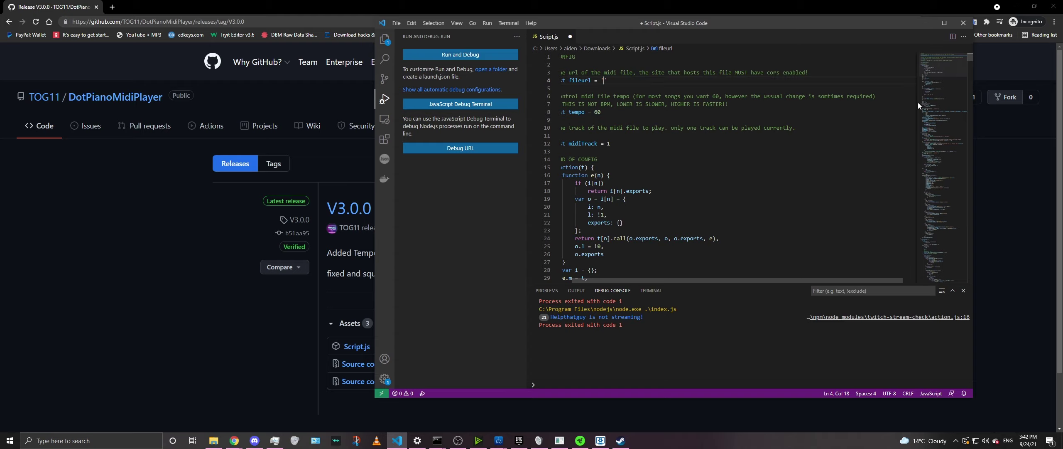
key(BackSpace)
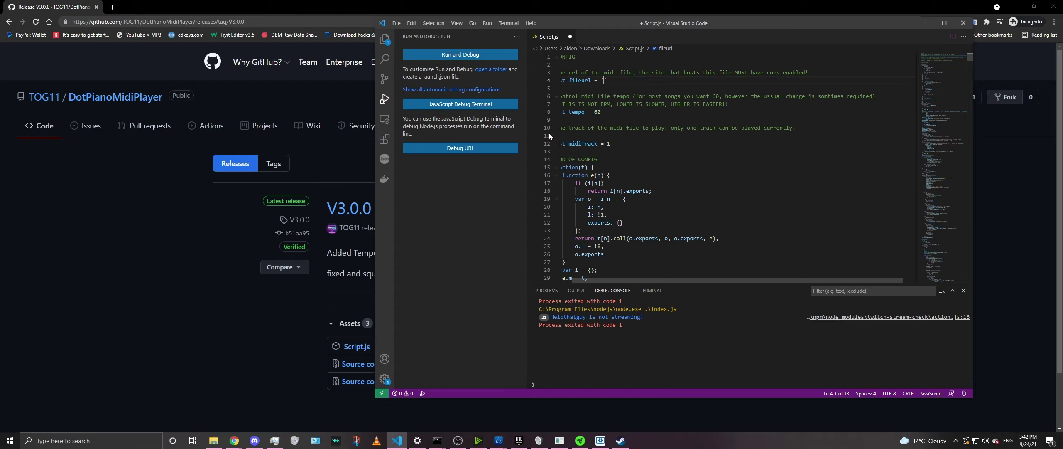
drag(627, 279, 615, 279)
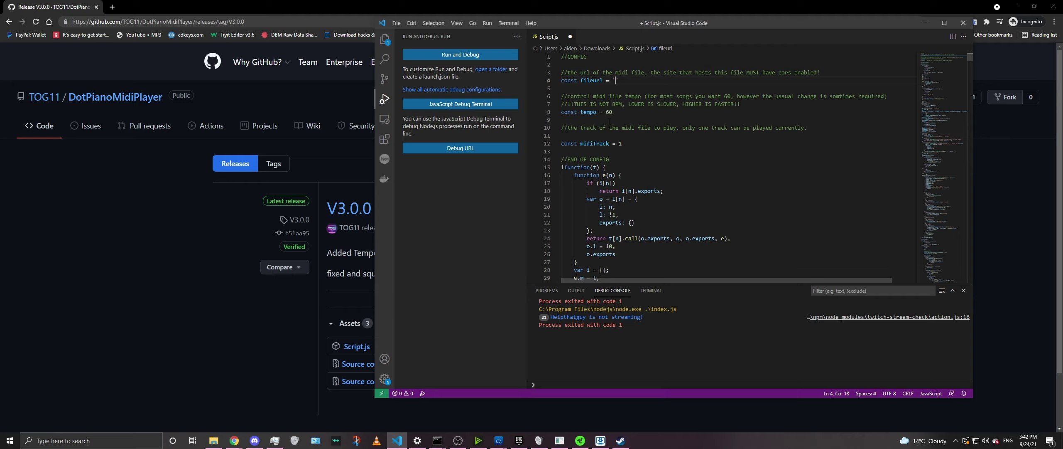
key(ctrl+s)
click(925, 23)
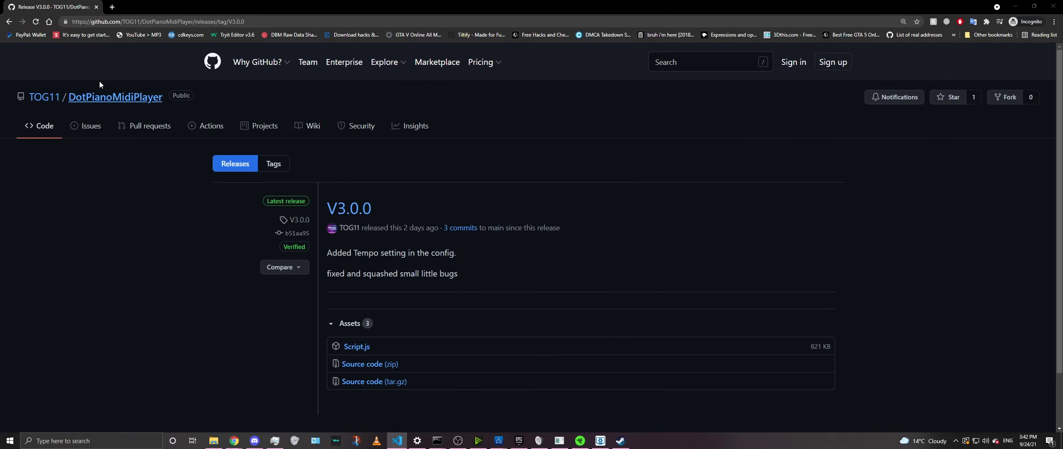
- Return to the DotPianoMidiPlayer repository page and scroll through its README setup instructions
click(109, 101)
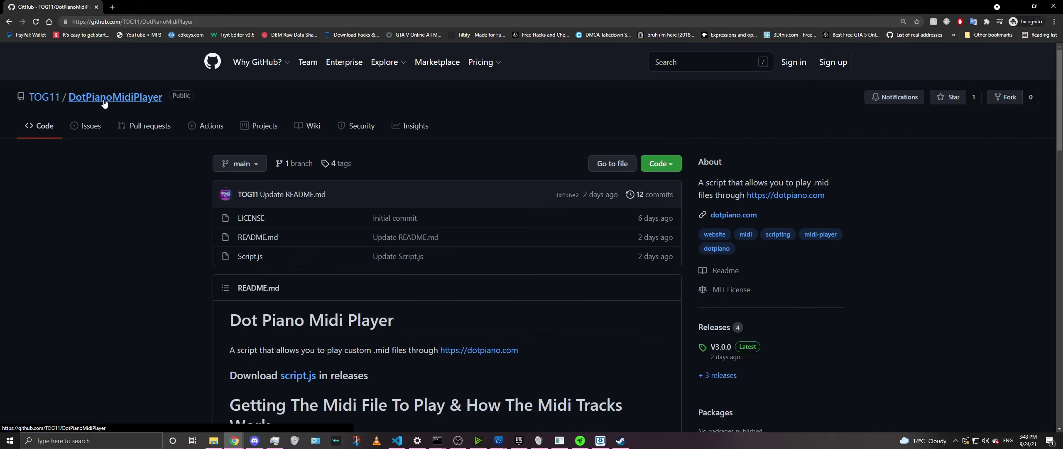
scroll(167, 259, down, 2)
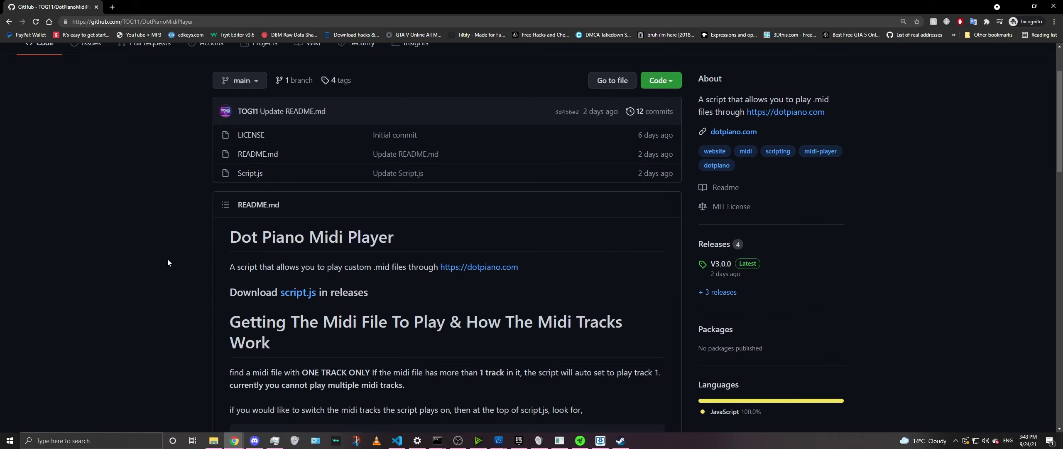
scroll(170, 261, down, 5)
scroll(671, 152, up, 3)
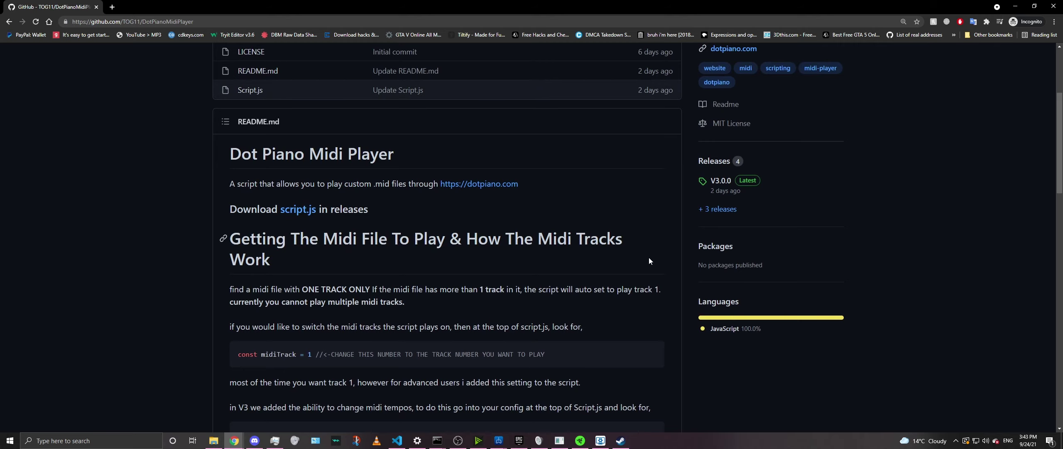
scroll(405, 137, down, 20)
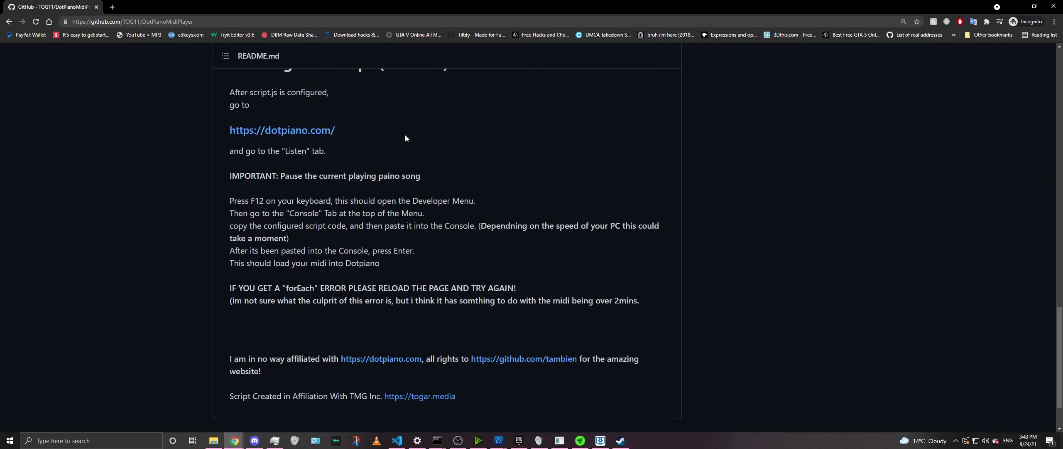
scroll(405, 135, down, 2)
scroll(406, 138, up, 6)
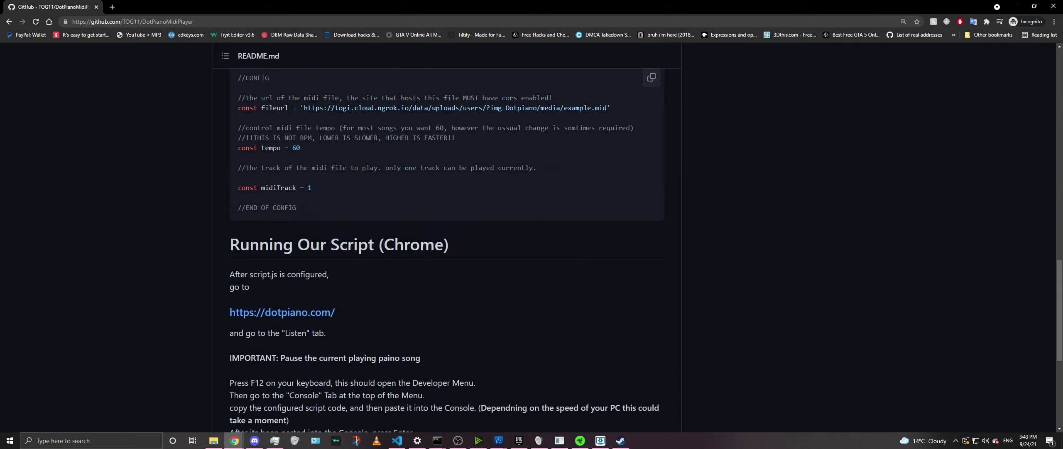
scroll(428, 193, down, 7)
scroll(430, 180, up, 20)
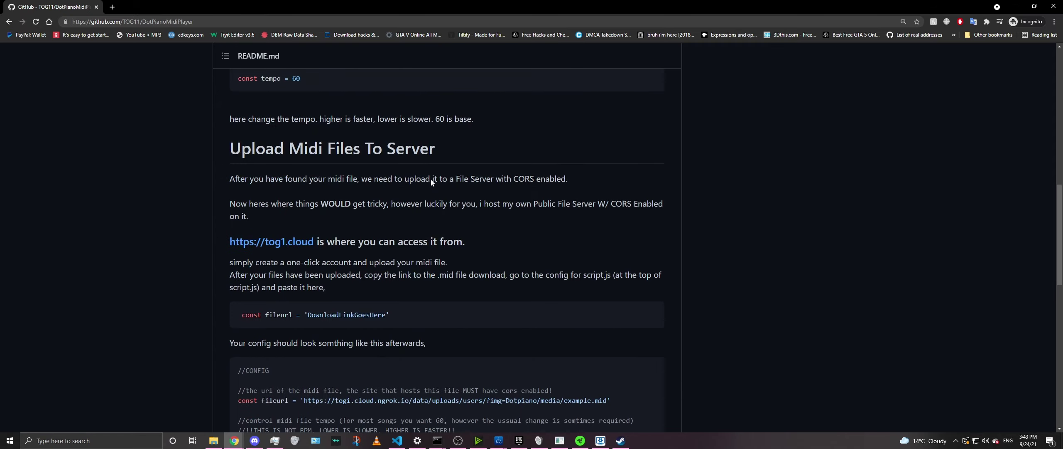
scroll(431, 180, down, 15)
scroll(430, 179, up, 14)
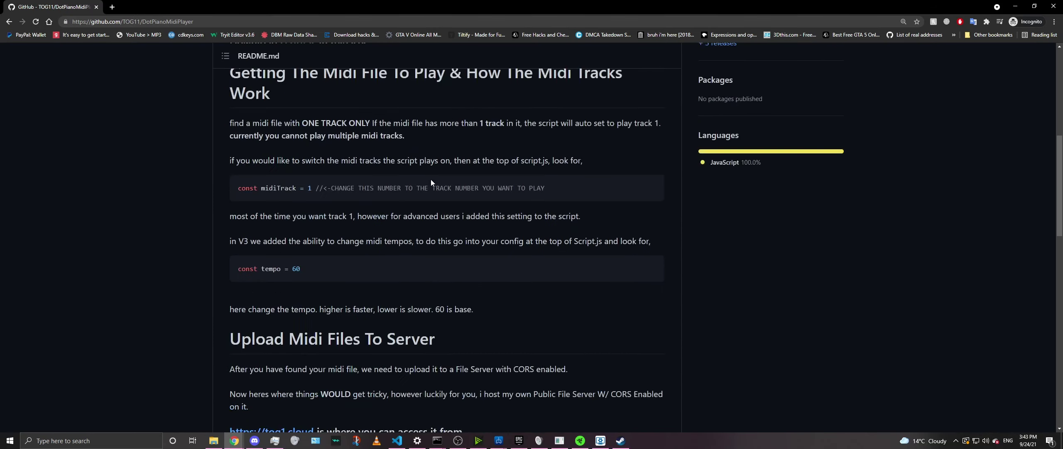
- Bring Script.js over GitHub and highlight its config block and empty fileurl line
key(alt+Tab)
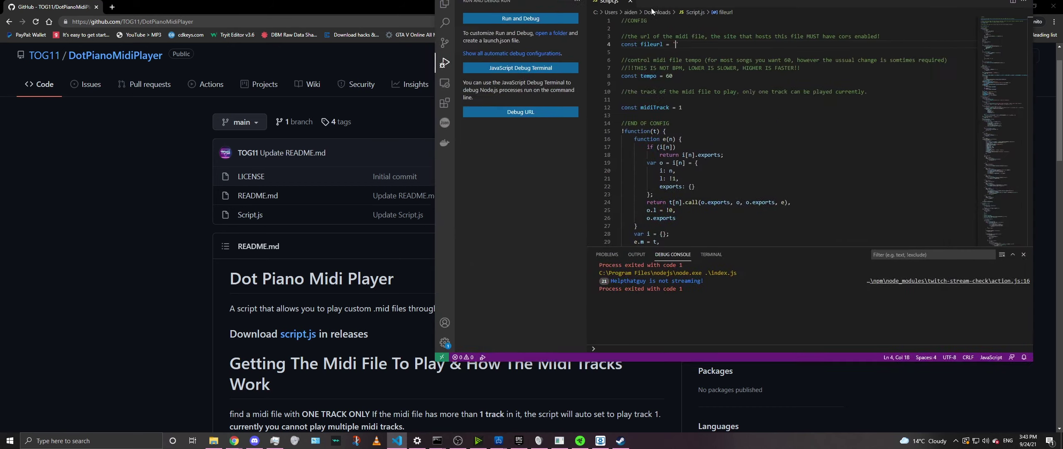
drag(656, 4, 466, 40)
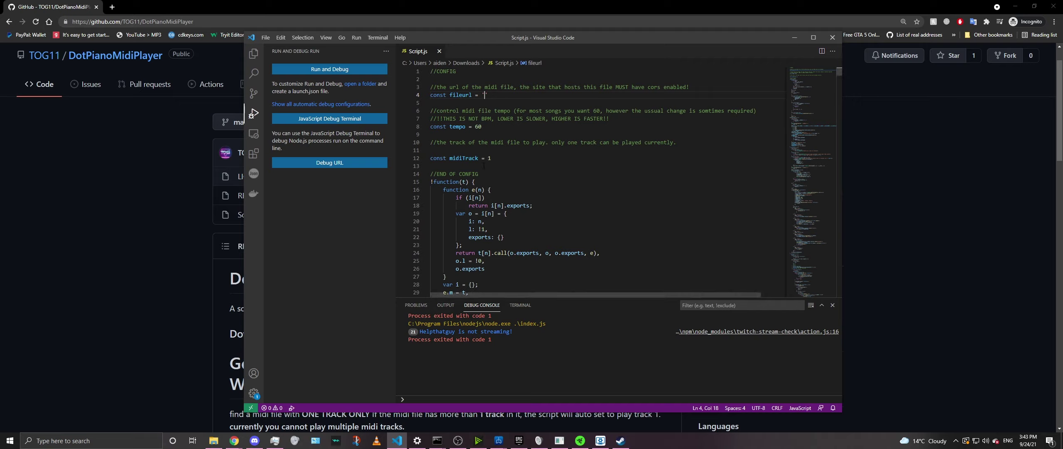
drag(487, 173, 401, 70)
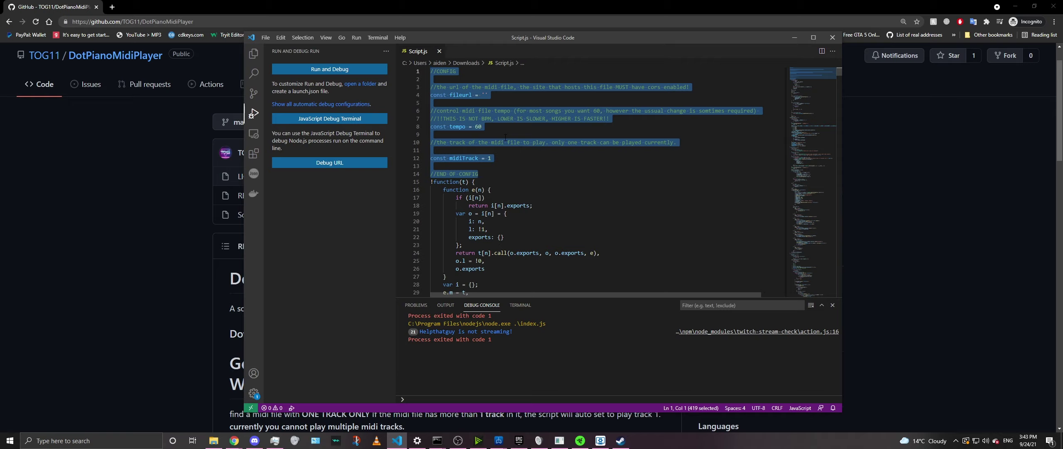
scroll(505, 137, down, 5)
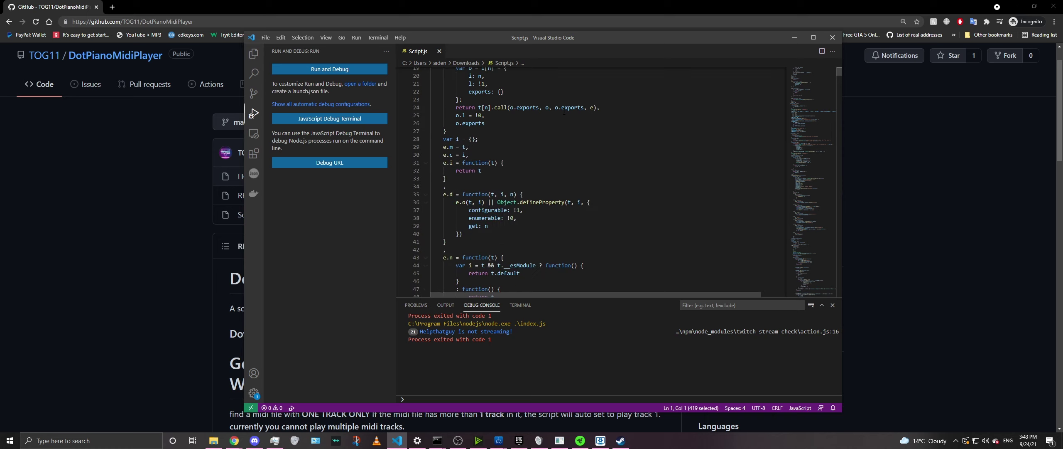
scroll(494, 220, up, 5)
click(493, 150)
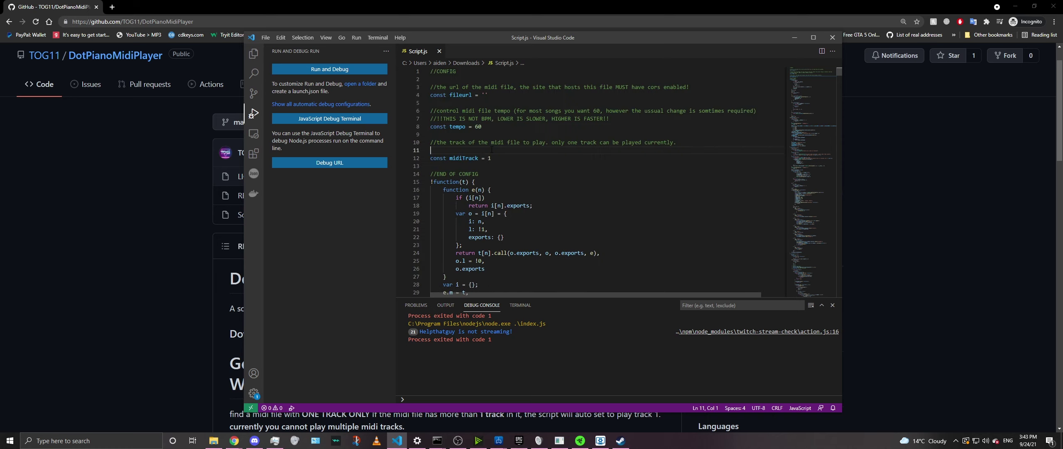
drag(489, 94, 428, 98)
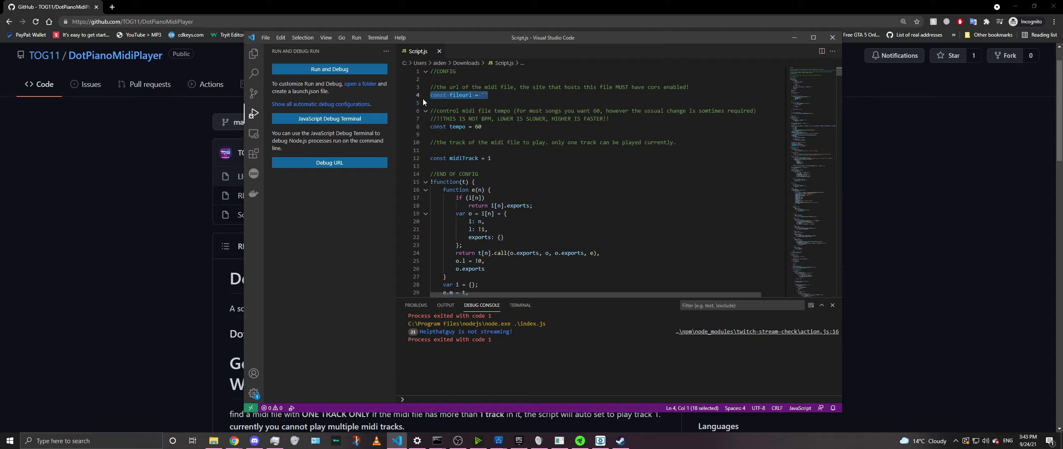
- Change the midiTrack setting on line 12 from 1 to 2
click(484, 127)
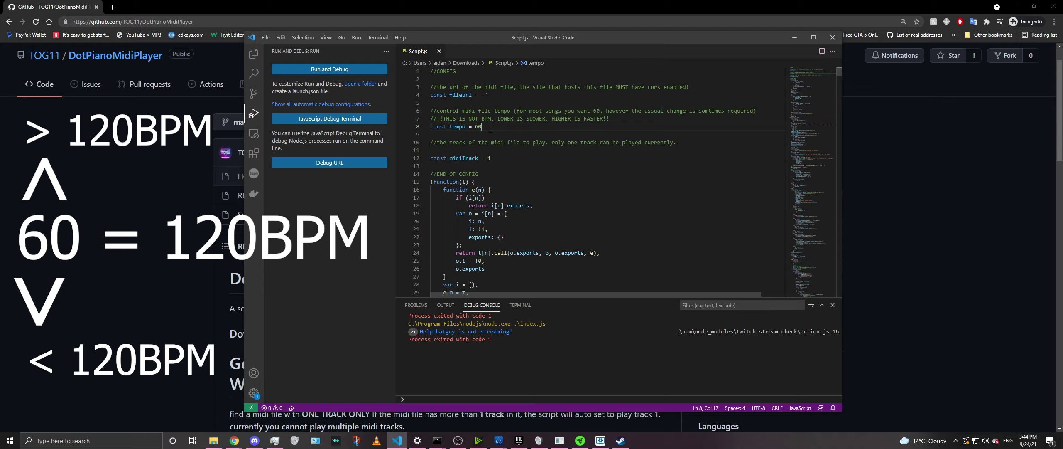
key(shift+Left)
key(shift+Left)
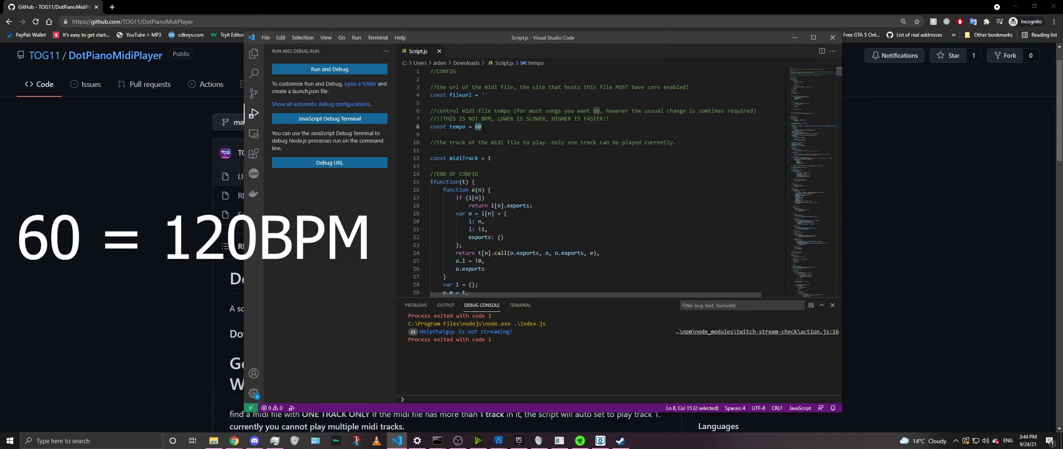
scroll(490, 150, down, 2)
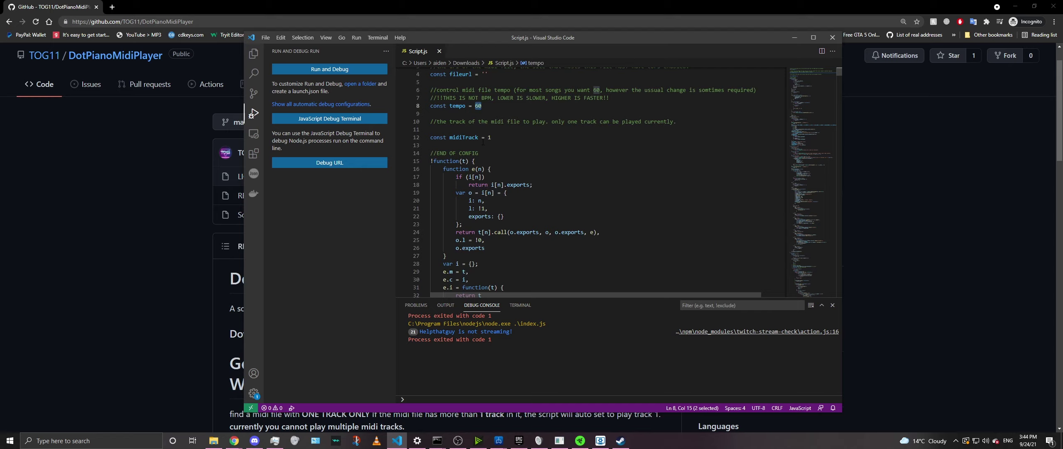
scroll(497, 164, up, 2)
drag(495, 159, 431, 159)
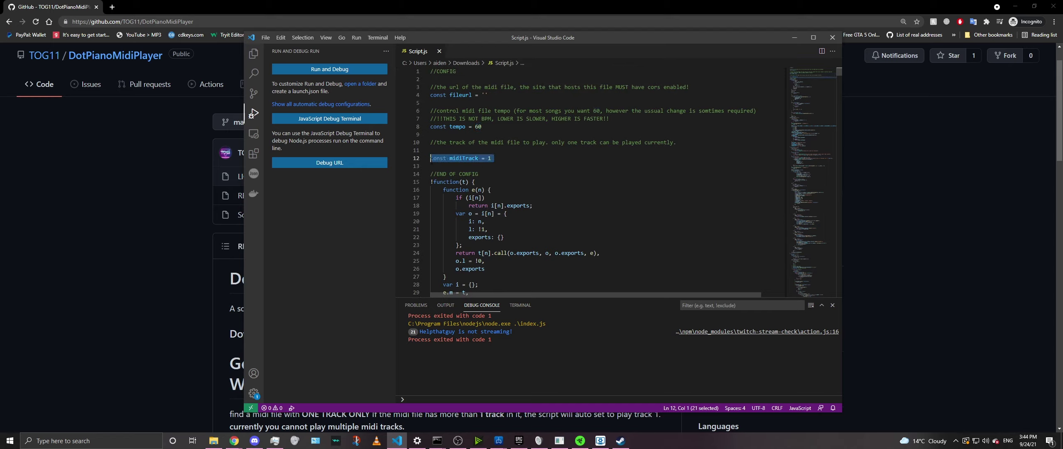
click(505, 159)
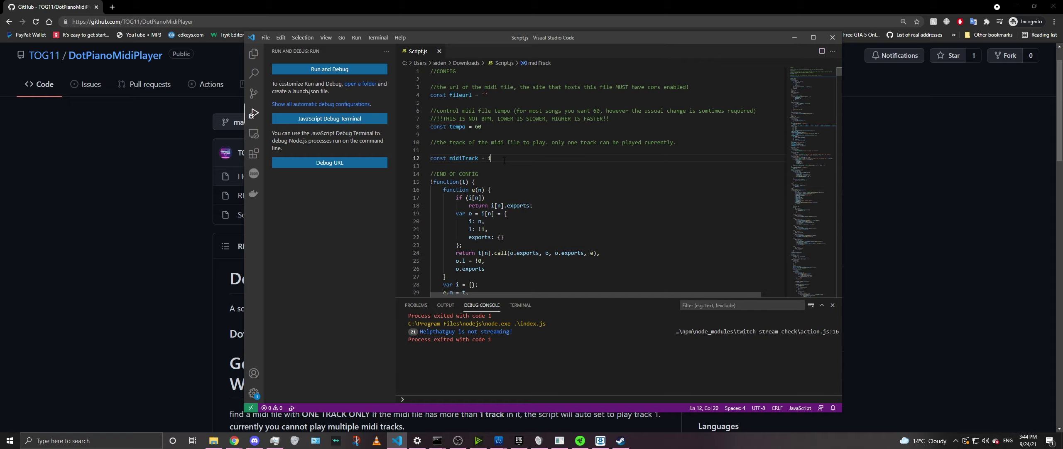
key(BackSpace)
text(2)
- Save Script.js and move the editor window right to uncover the README
key(ctrl+s)
drag(776, 38, 862, 50)
click(574, 108)
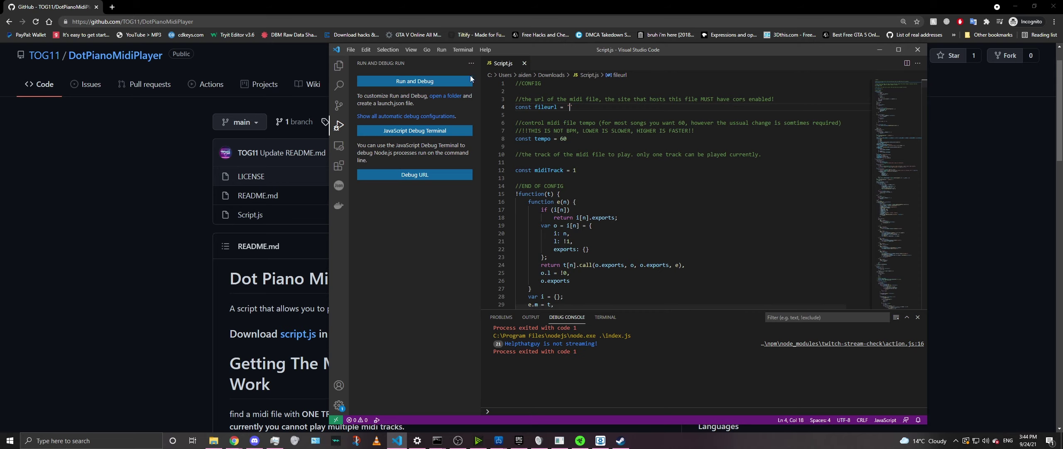
- Scroll the GitHub README to 'Upload Midi Files To Server' and highlight its heading and paragraph
click(180, 159)
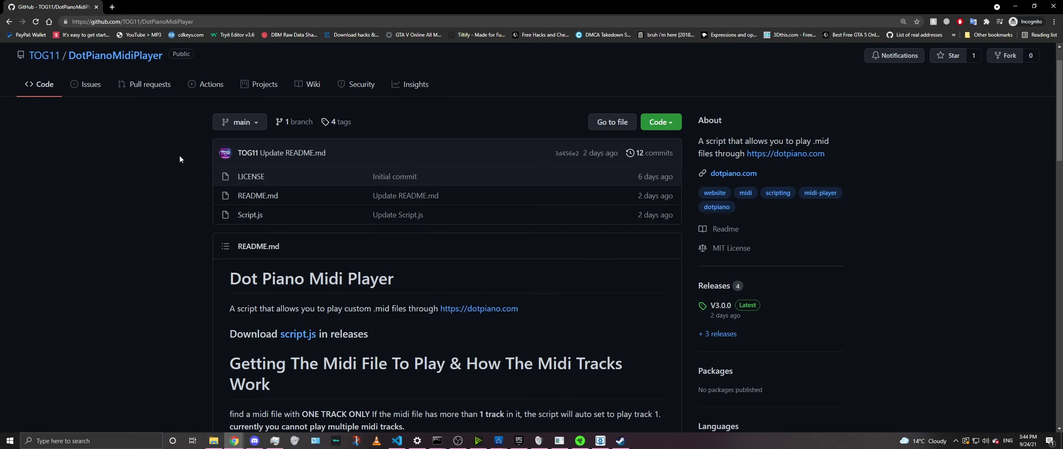
scroll(180, 157, down, 4)
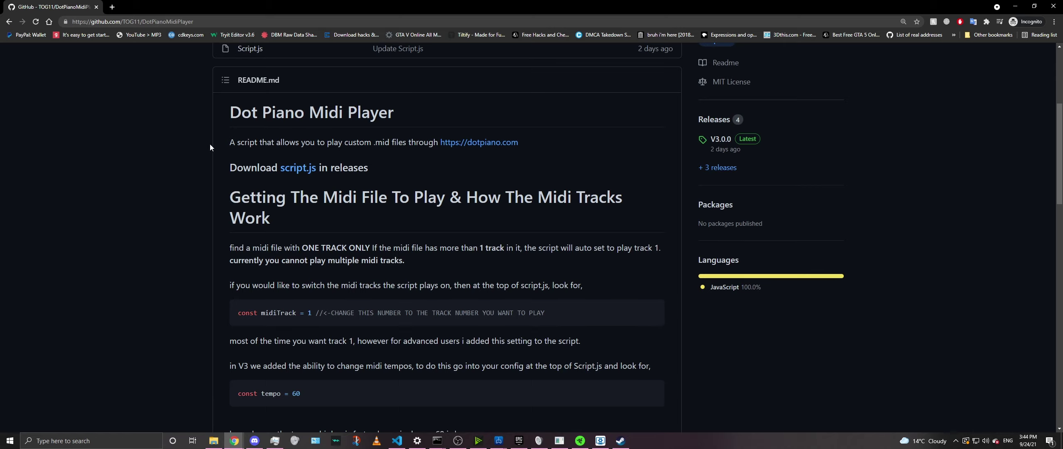
scroll(195, 154, down, 3)
scroll(180, 178, down, 5)
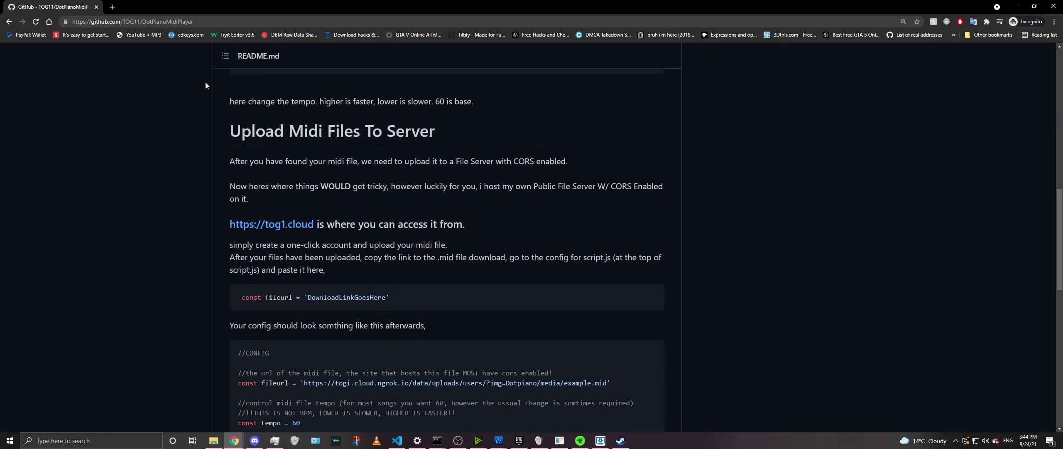
drag(527, 147, 225, 143)
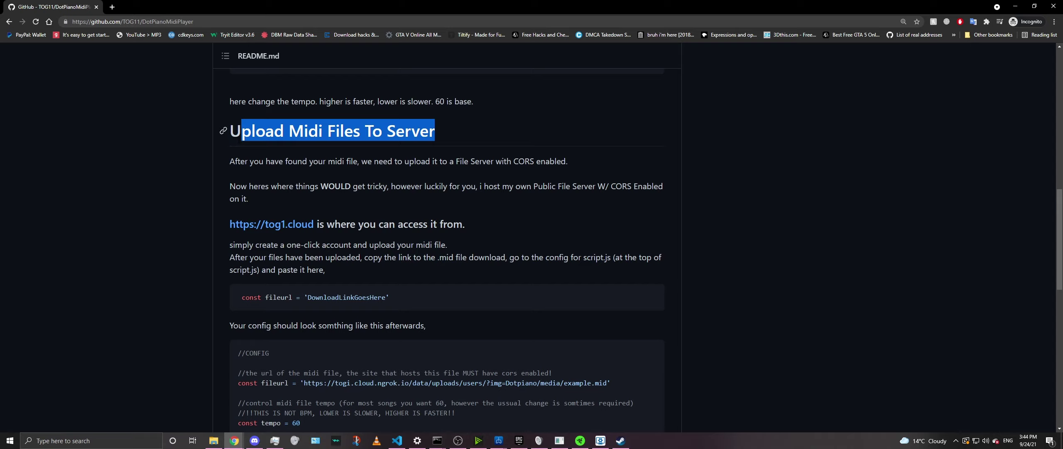
drag(266, 198, 219, 224)
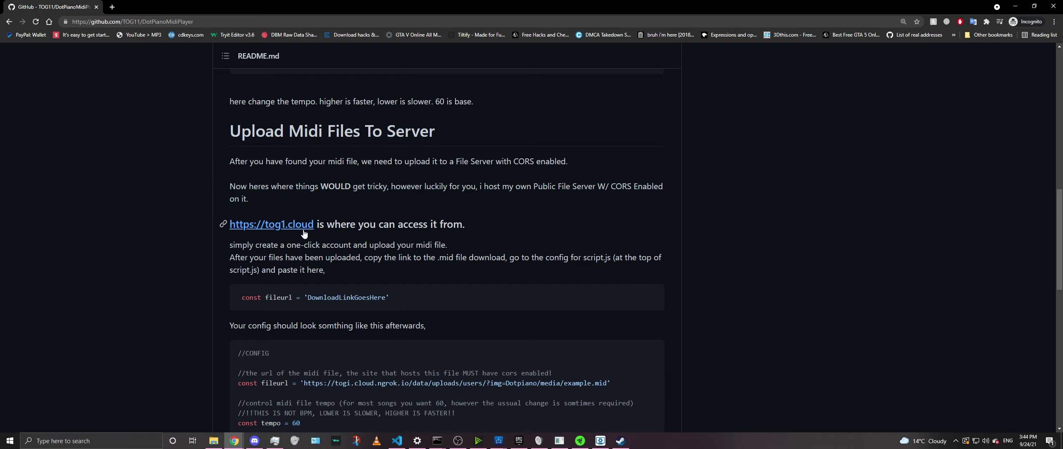
scroll(332, 166, down, 1)
drag(436, 89, 229, 89)
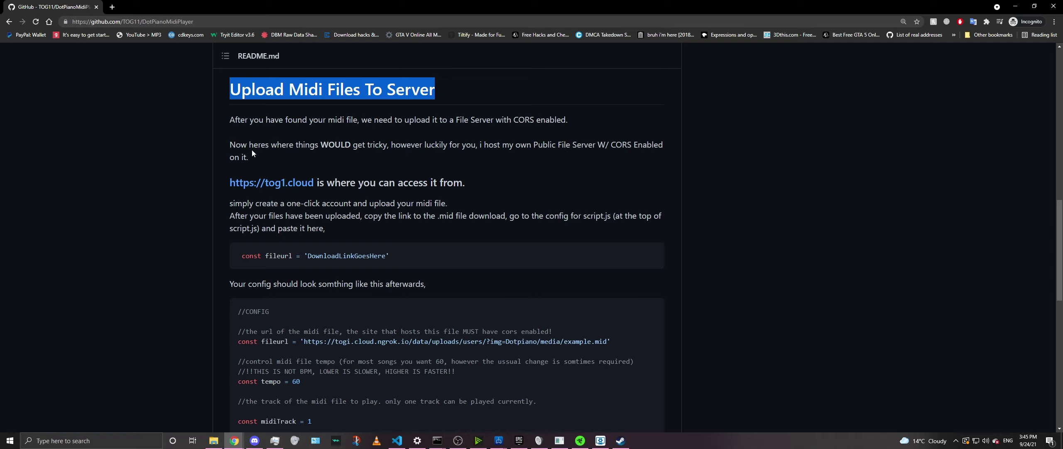
- Open the tog1.cloud upload link in its own tab, then start a blank new tab
click(293, 188)
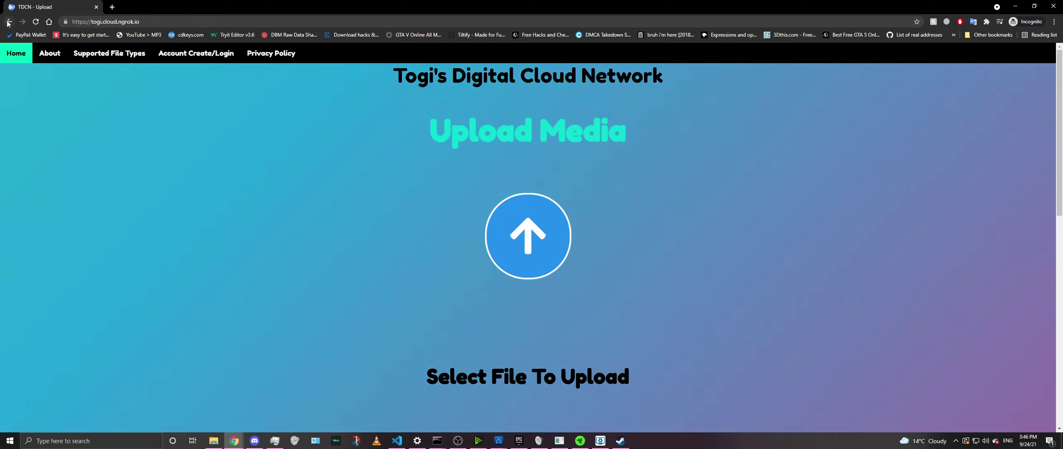
click(10, 21)
right_click(303, 187)
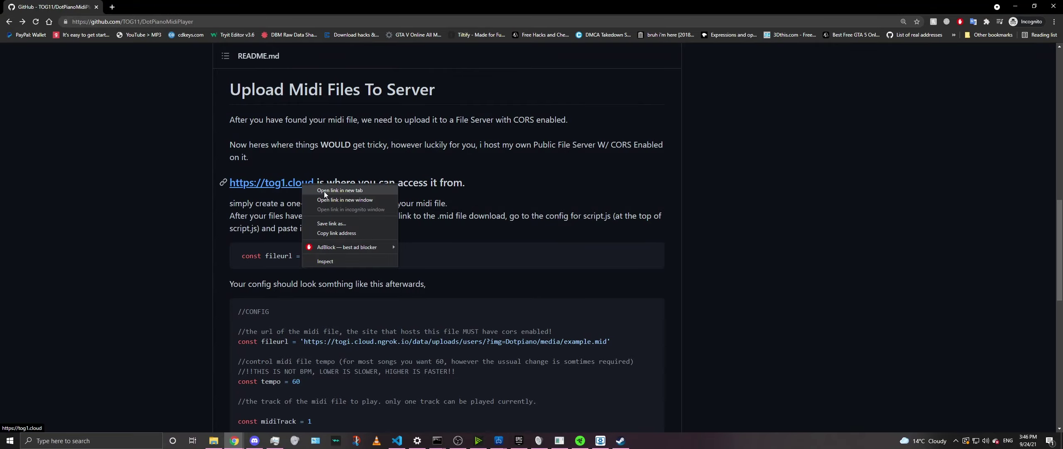
click(327, 192)
click(163, 7)
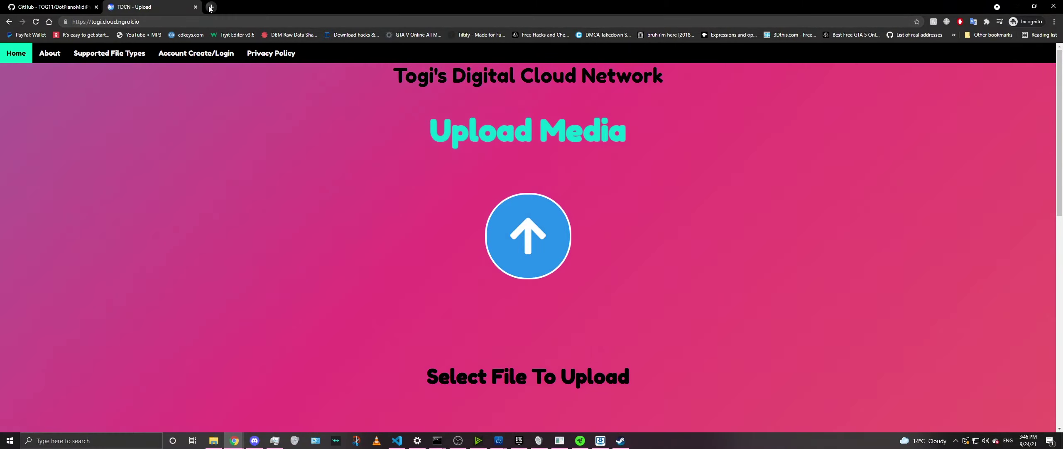
click(211, 7)
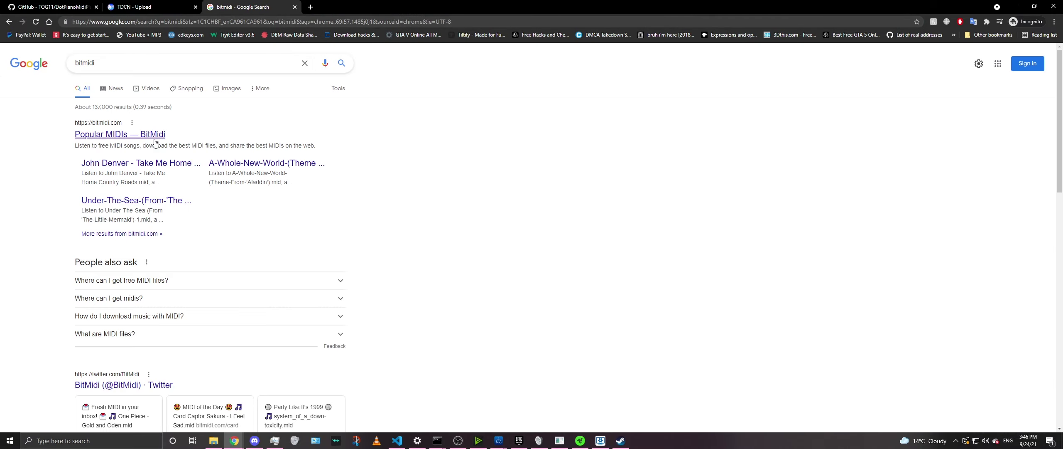
- On BitMidi, preview Wii Channels - Mii Channel.mid and save it to Downloads
click(155, 141)
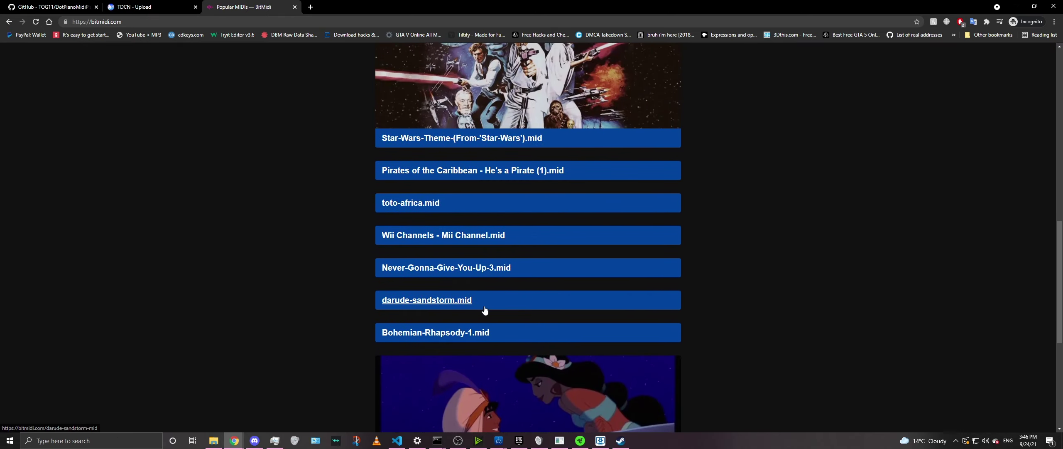
click(481, 235)
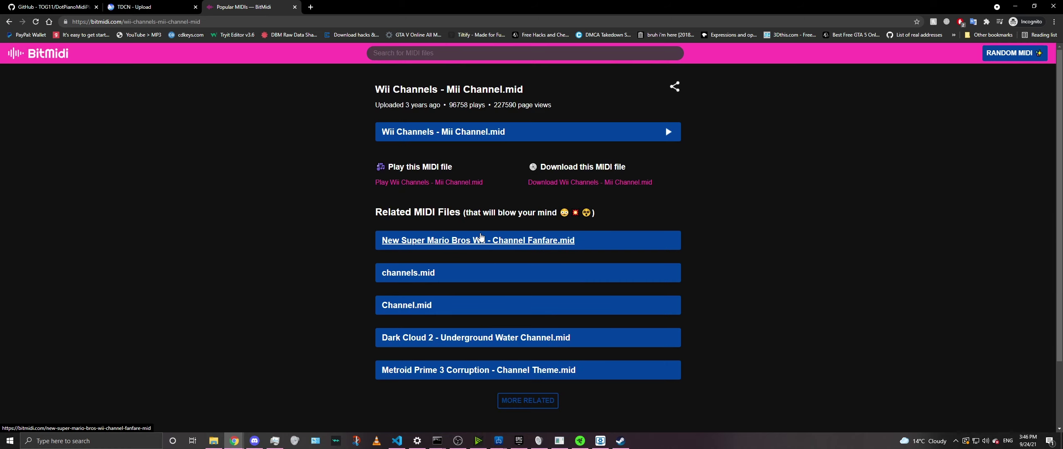
click(465, 183)
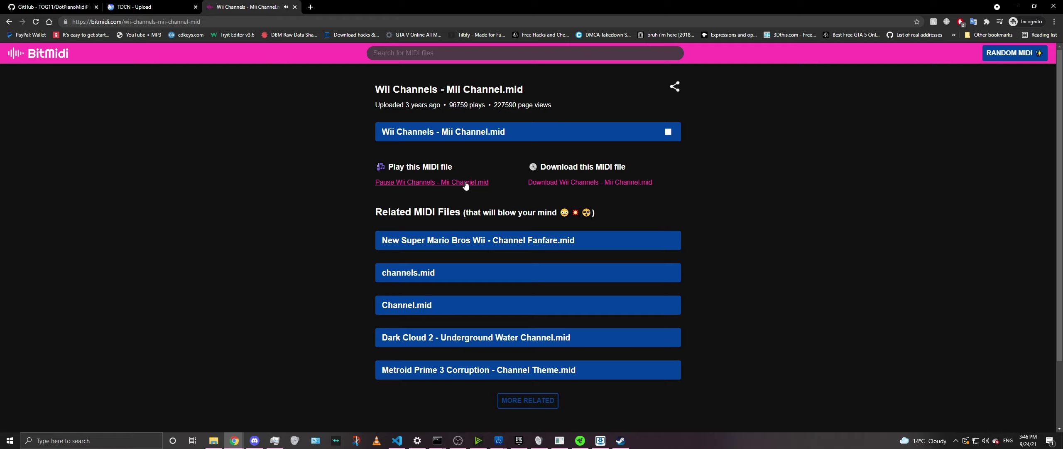
click(466, 183)
click(536, 183)
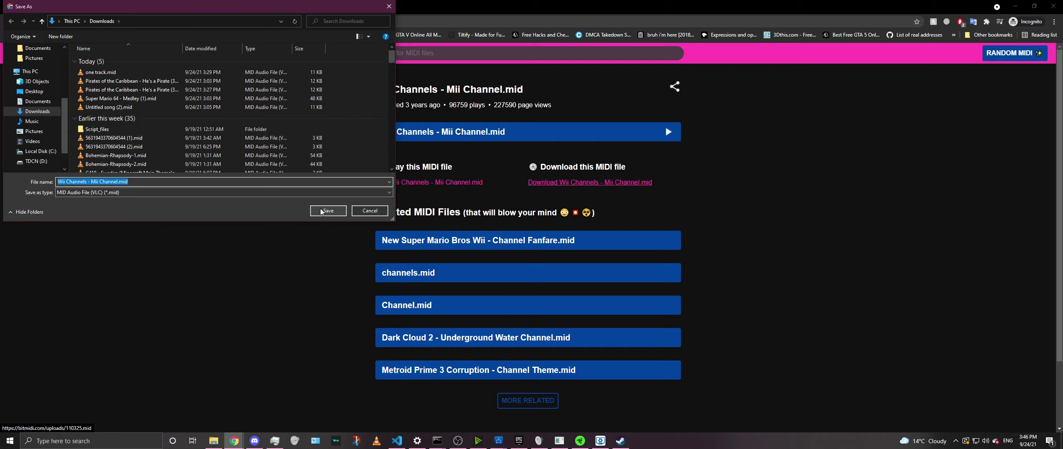
click(326, 213)
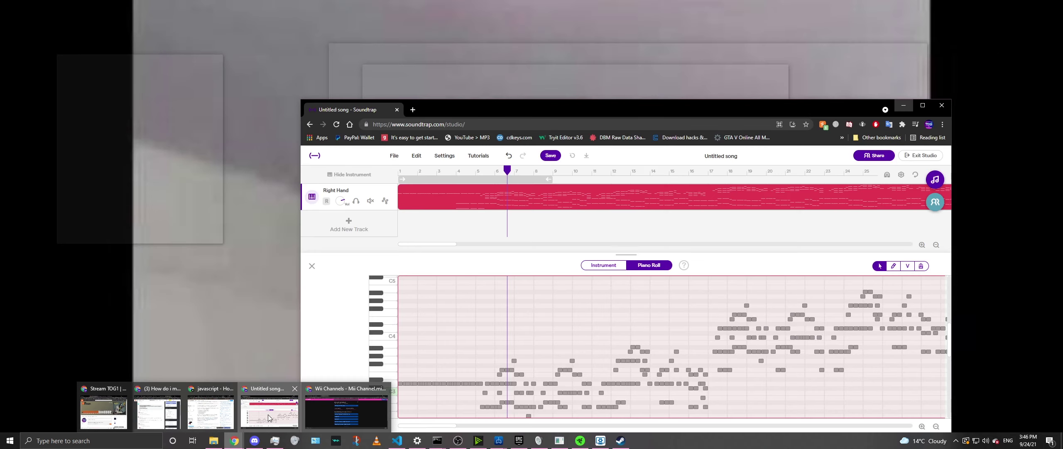
- Bring Soundtrap forward and delete the Right Hand track from the Untitled song
click(266, 415)
click(389, 190)
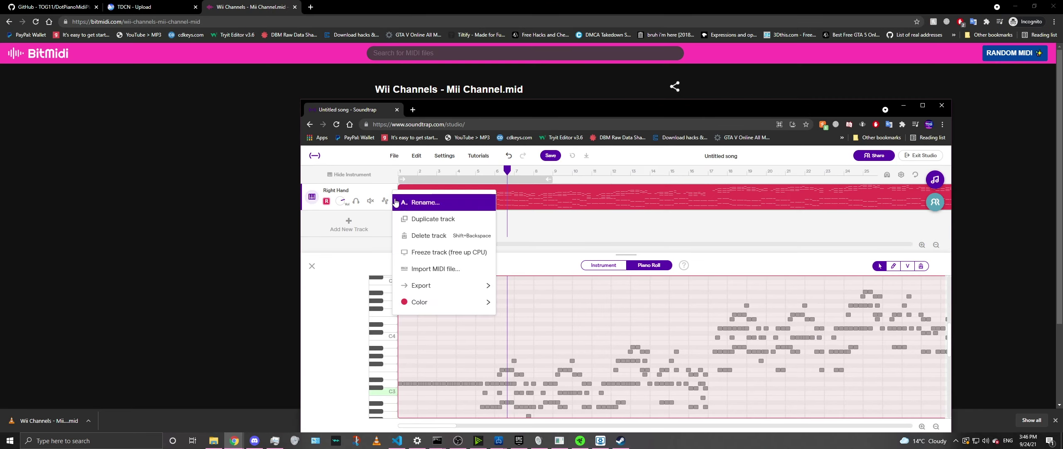
click(417, 238)
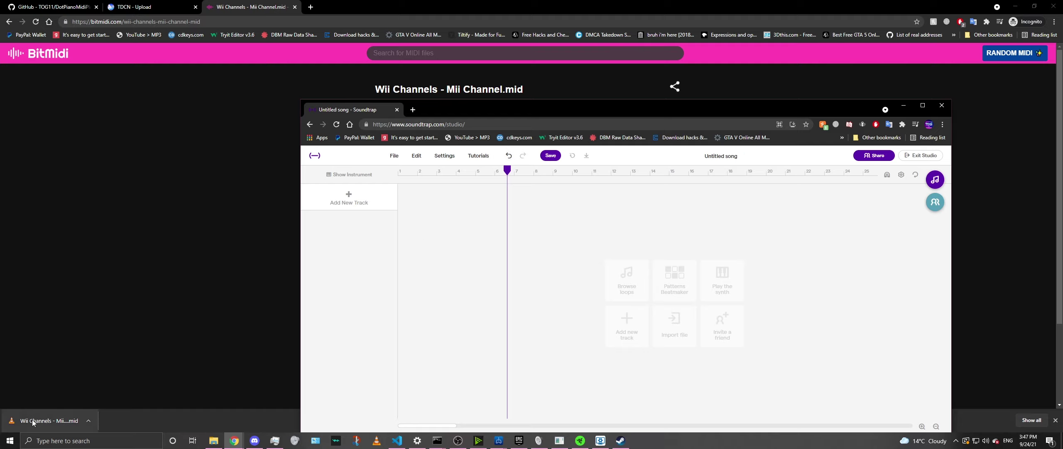
- Drop the downloaded Mii Channel .mid into Soundtrap as a SmartMusic SoftSynth track and play it back
click(125, 401)
drag(246, 441, 354, 201)
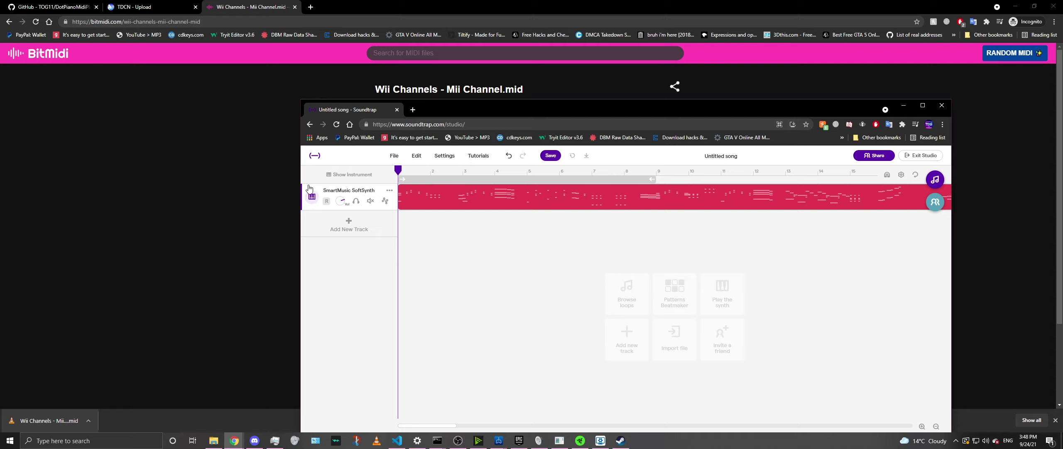
mouse_move(607, 210)
mouse_move(411, 196)
mouse_move(478, 209)
key(space)
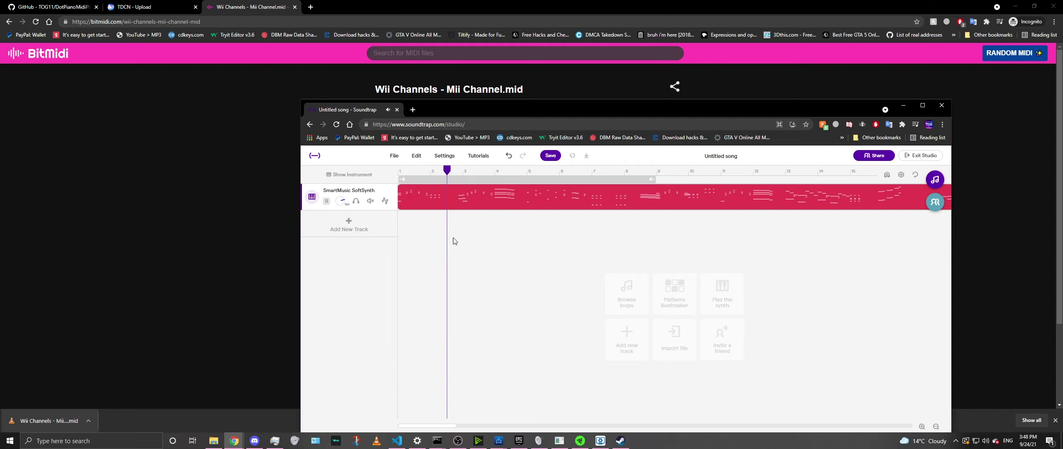
- Export the song's MIDI tracks as Untitled song (3).mid into Downloads
click(394, 155)
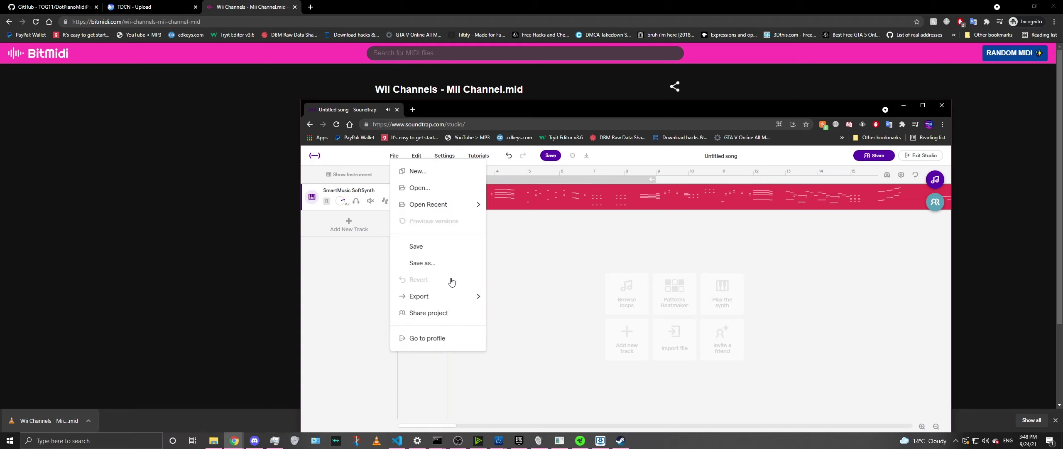
mouse_move(474, 296)
click(540, 338)
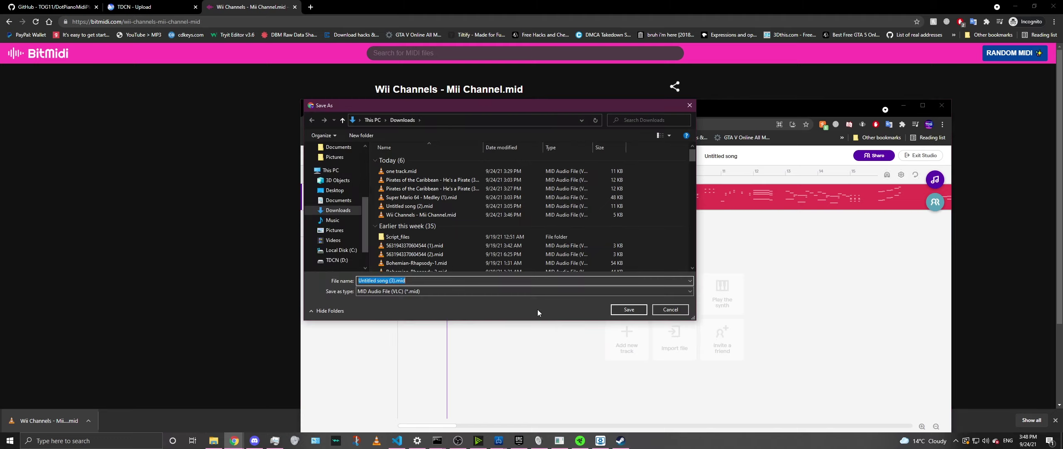
click(628, 309)
- Delete the imported SoftSynth track so the project is empty again
drag(573, 112, 597, 52)
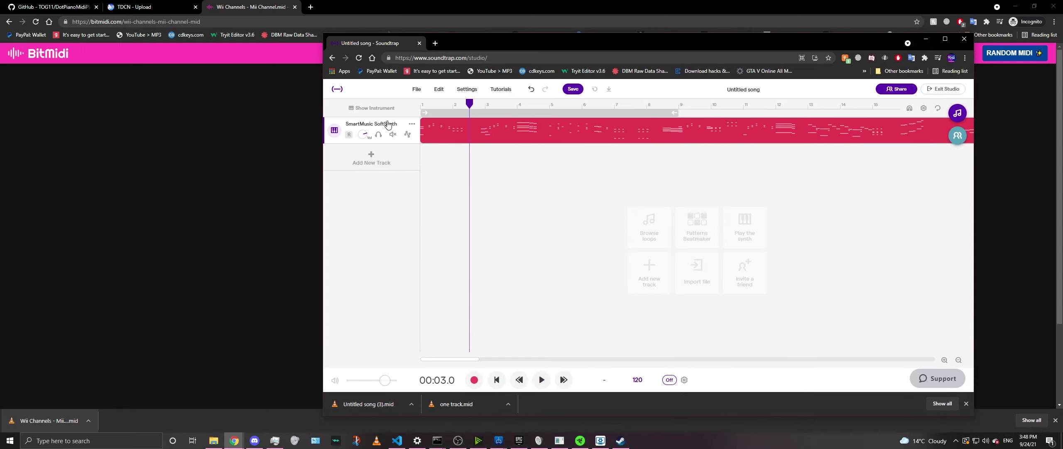
click(412, 124)
click(419, 231)
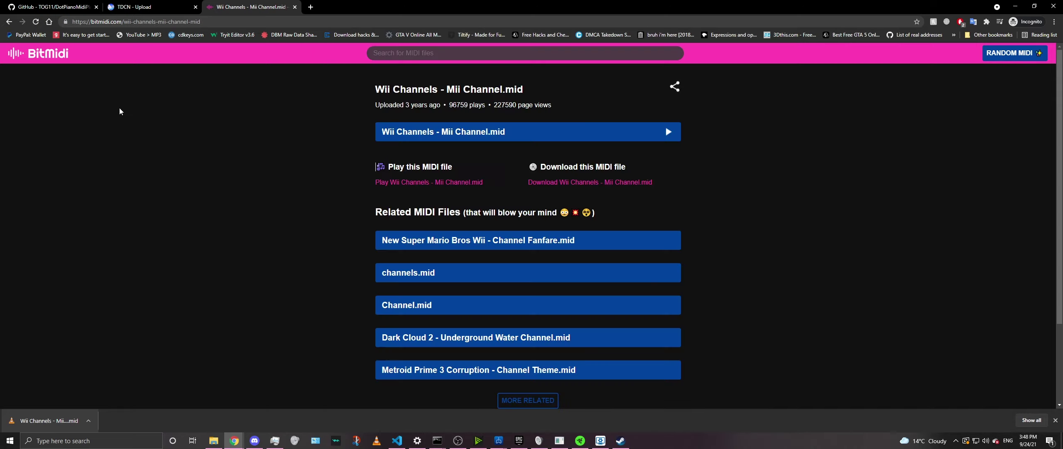
- Open the Pirates of the Caribbean - He's a Pirate (3).mid page from BitMidi's home page
click(187, 155)
click(9, 21)
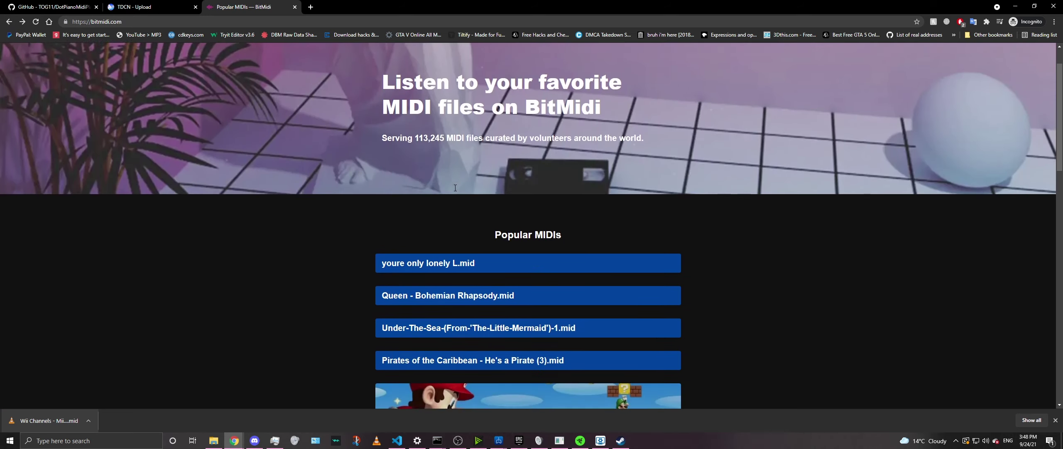
scroll(456, 187, down, 1)
click(476, 329)
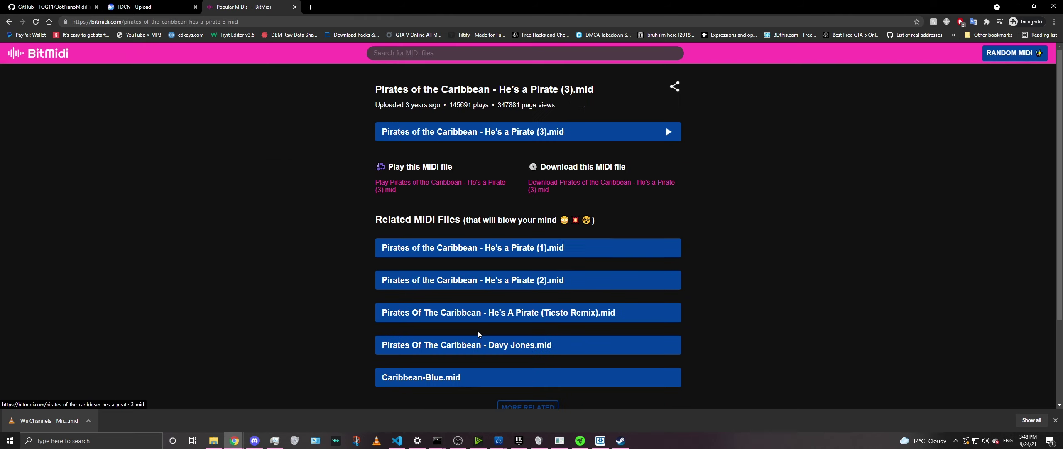
- Download the He's a Pirate (3) MIDI file into the Downloads folder
click(536, 190)
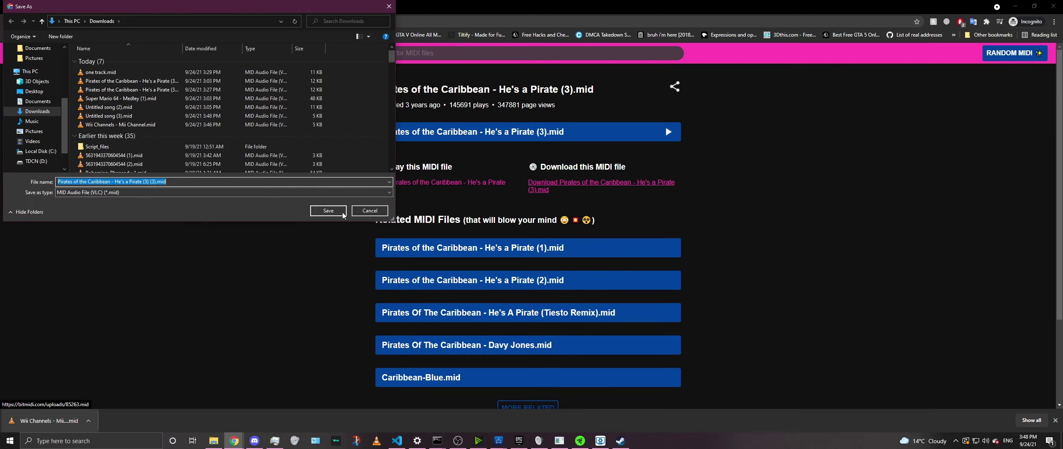
click(335, 214)
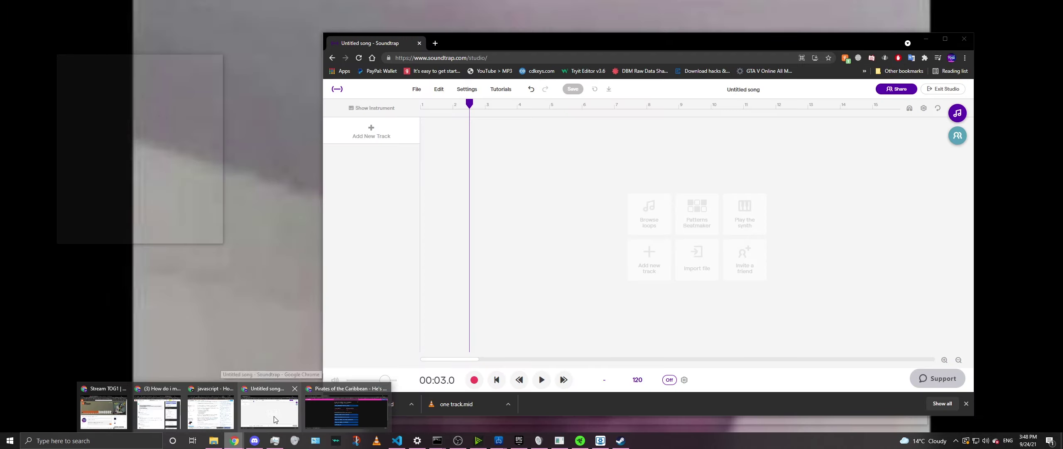
click(270, 401)
- Import the downloaded Pirates MIDI into Soundtrap as Right Hand and Left Hand tracks
mouse_move(234, 440)
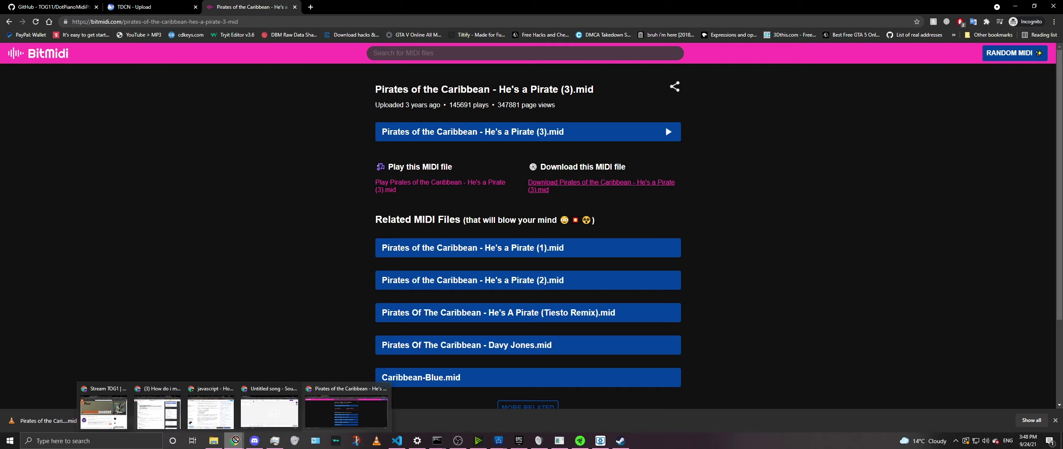
drag(255, 415, 382, 142)
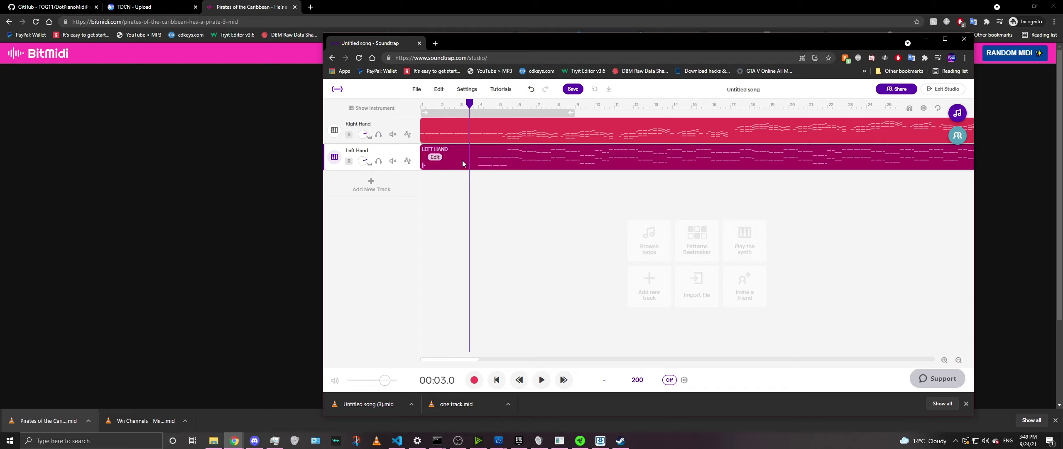
drag(470, 103, 480, 105)
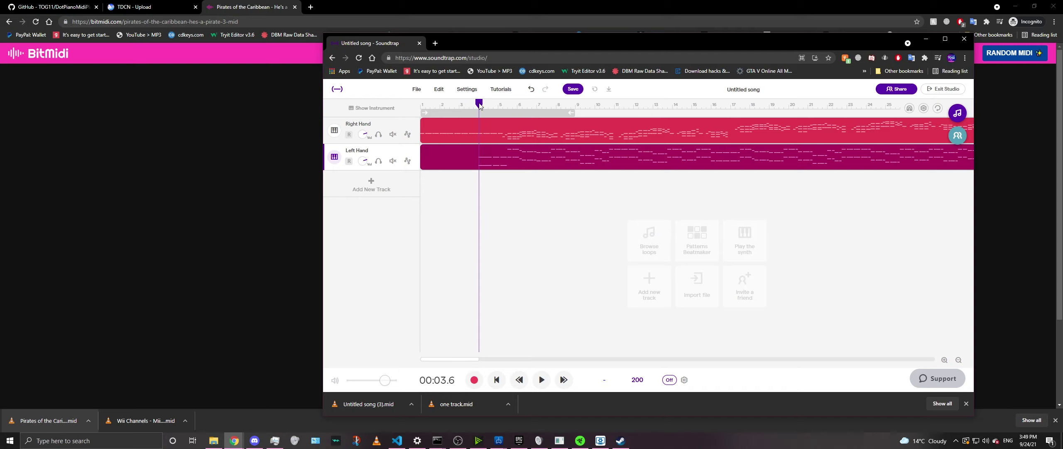
- Show the Left Hand track's notes in the instrument panel's piano roll
click(335, 157)
click(671, 199)
mouse_move(558, 160)
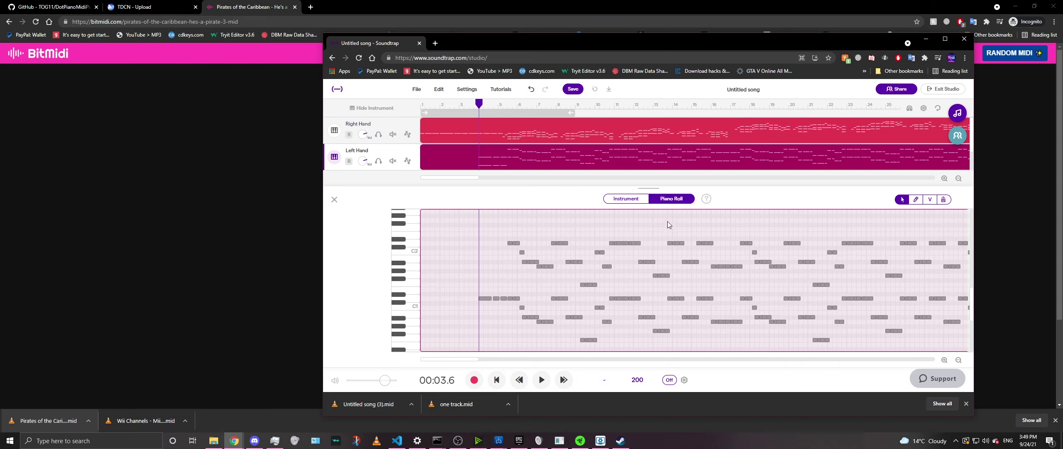
- Zoom the timeline in to inspect the imported notes in the piano roll
click(625, 198)
click(662, 199)
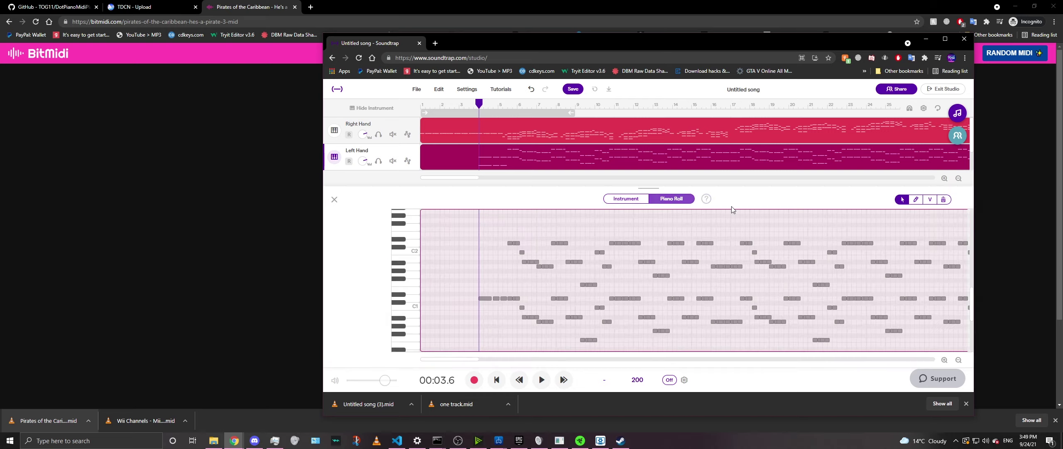
click(945, 178)
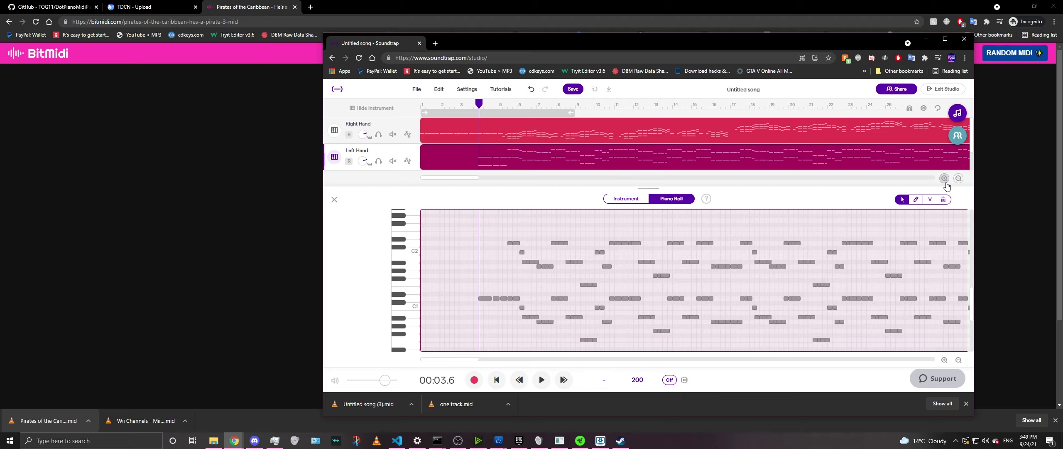
click(945, 178)
click(944, 178)
click(945, 179)
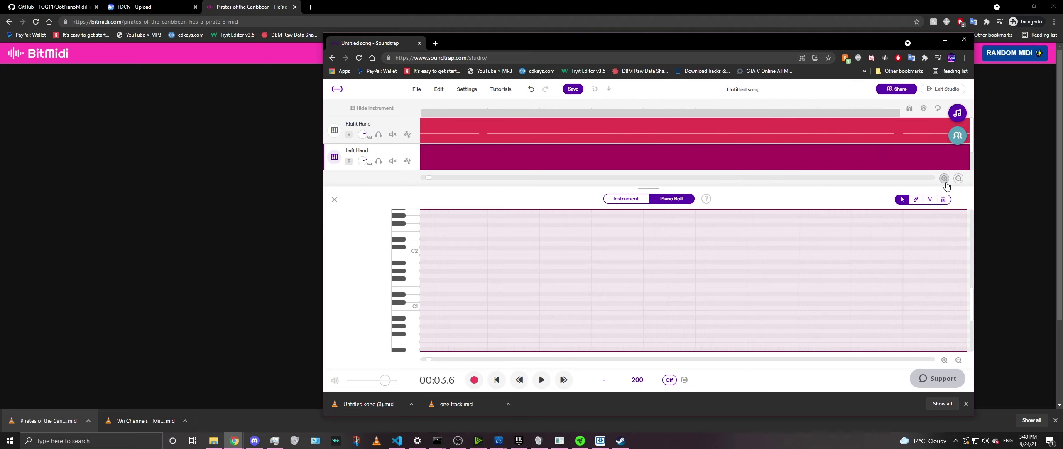
click(958, 178)
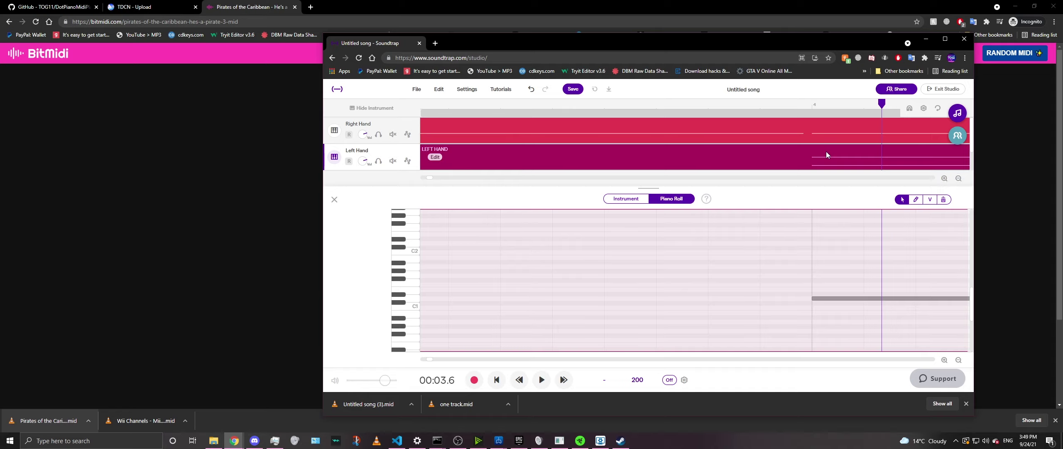
drag(882, 105, 813, 125)
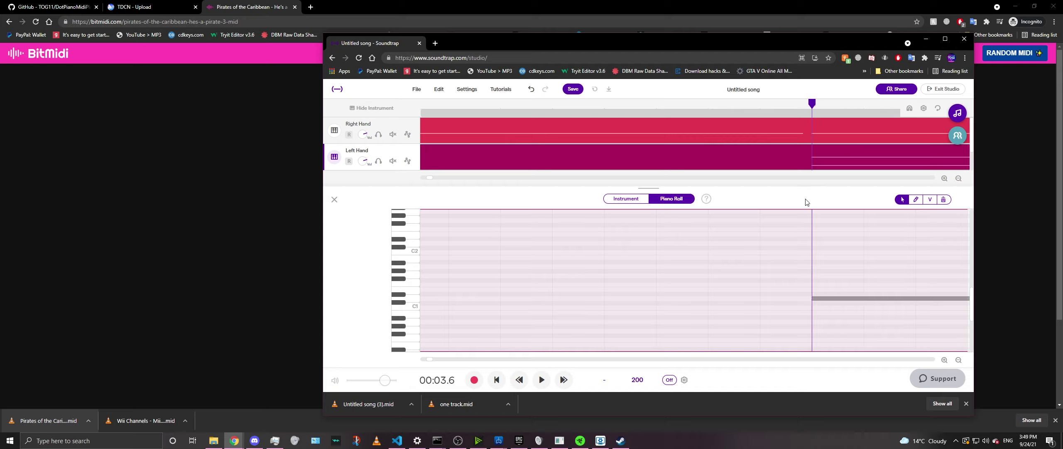
- Compare the Right Hand and Left Hand tracks' notes in the piano roll
click(813, 238)
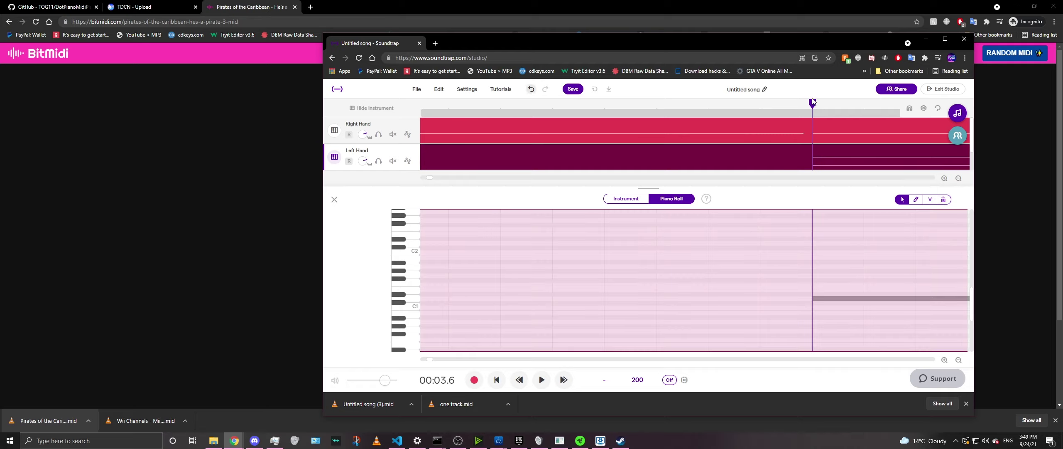
drag(810, 101, 811, 103)
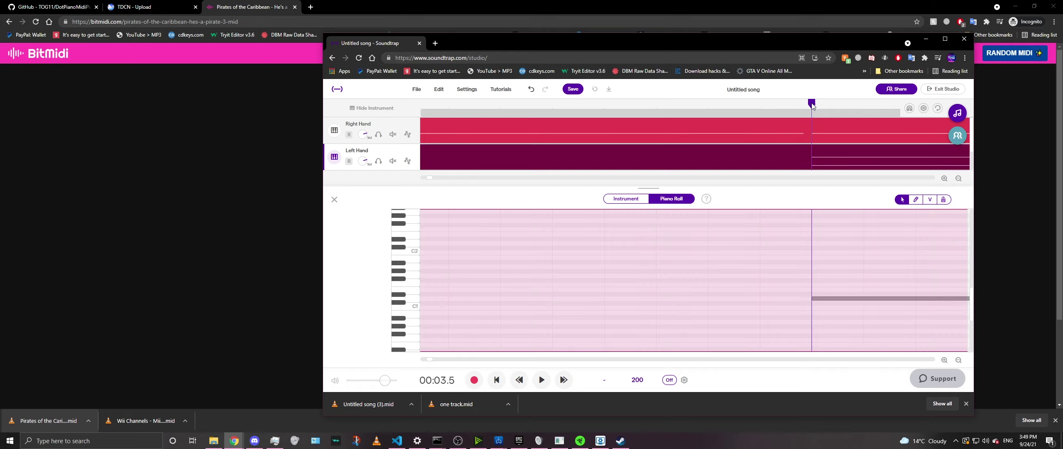
click(380, 127)
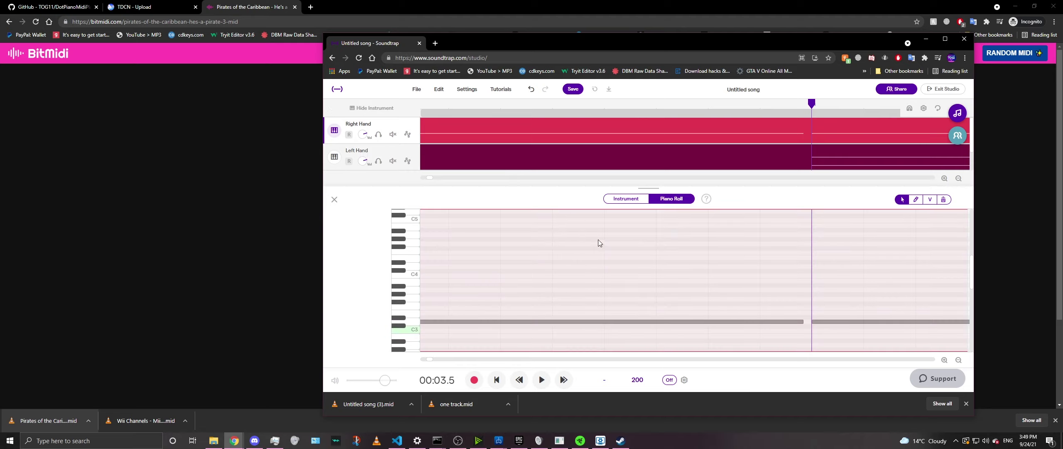
click(381, 154)
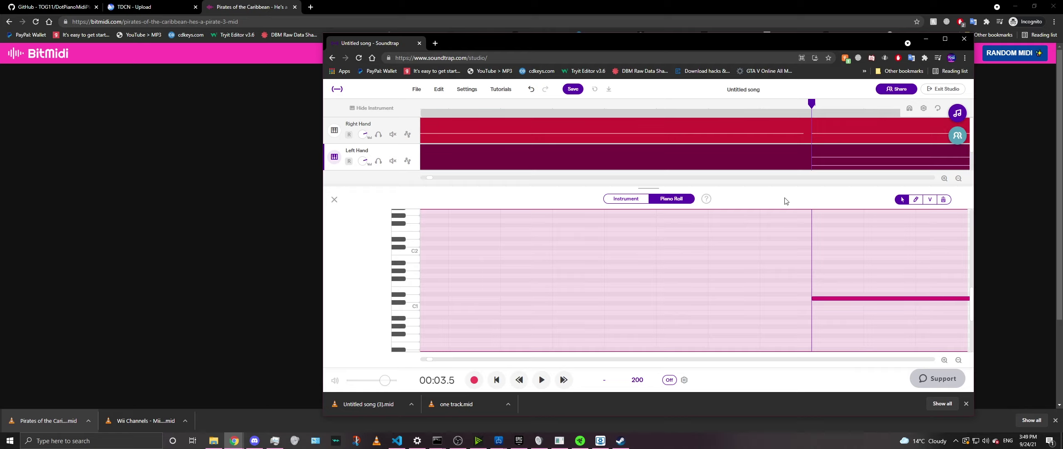
click(335, 130)
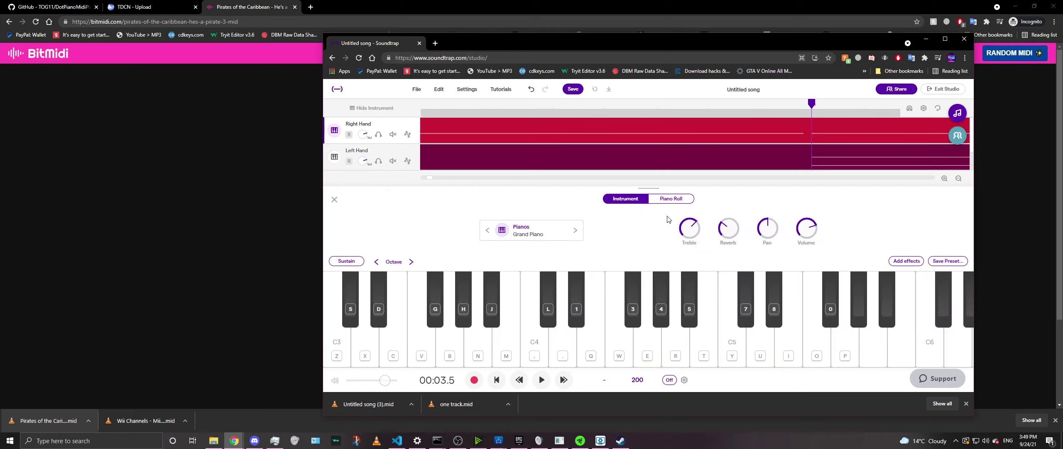
click(672, 198)
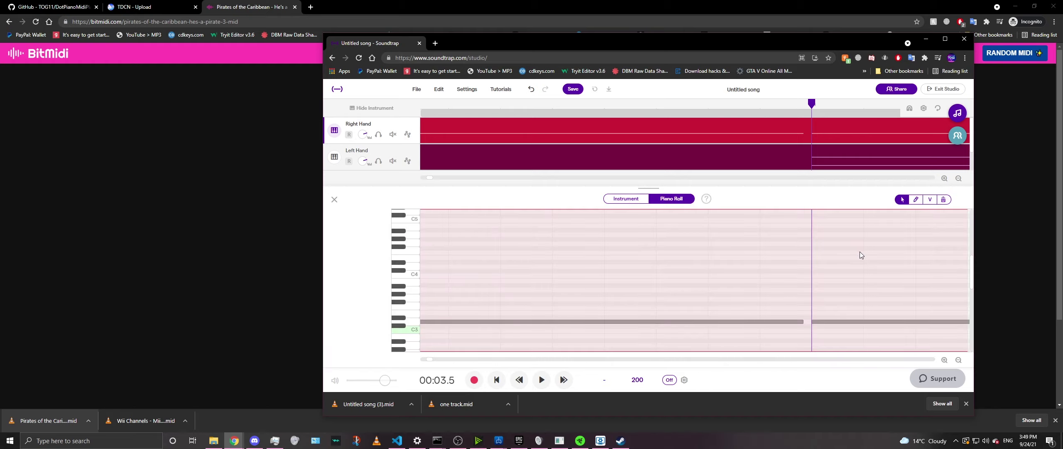
- Remove the Left Hand clip and delete the Left Hand track, keeping only Right Hand
key(End)
click(659, 166)
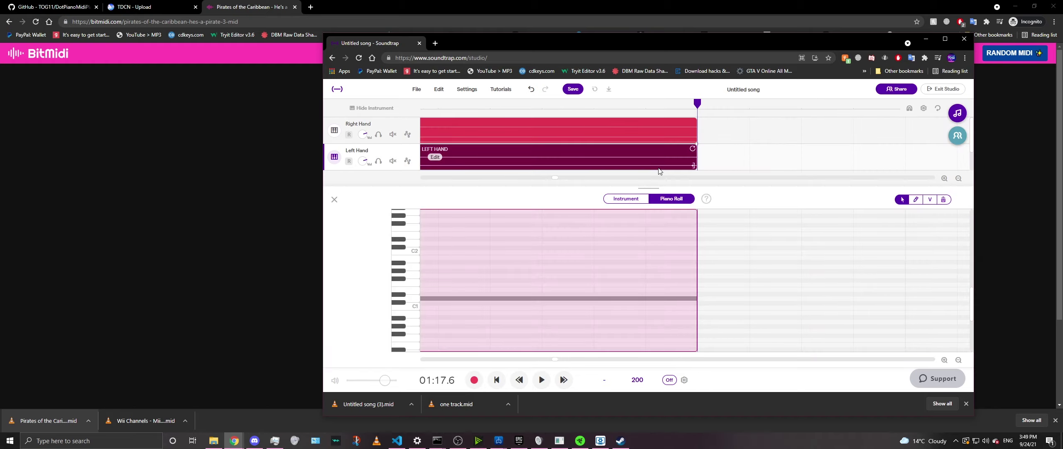
click(958, 179)
click(958, 179)
key(Delete)
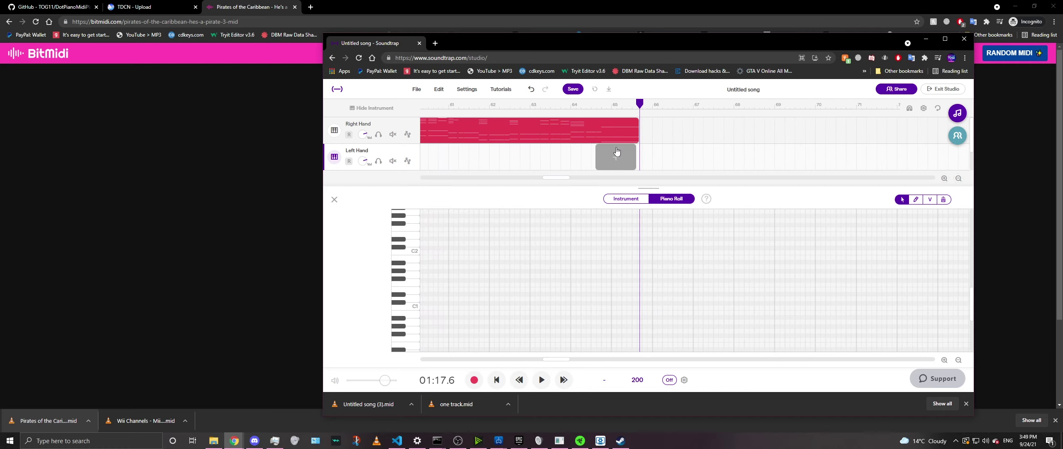
drag(639, 104, 558, 162)
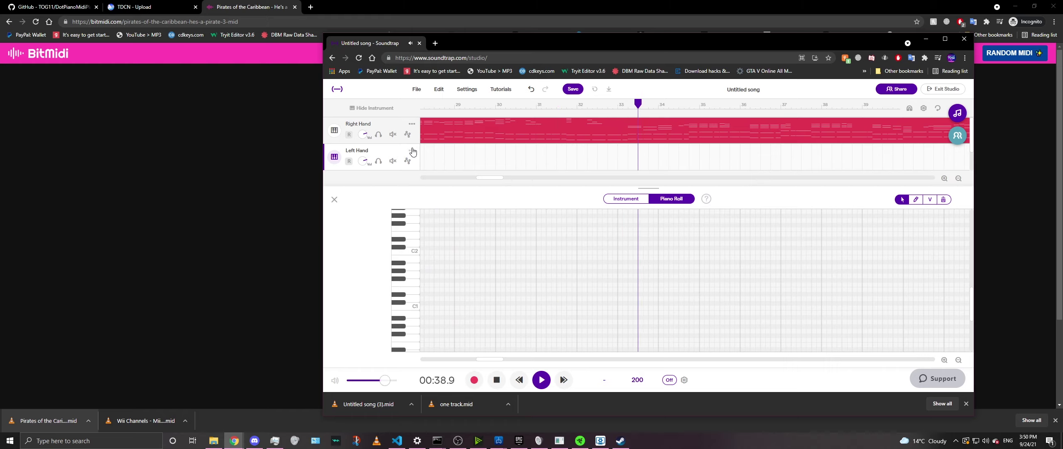
right_click(362, 157)
click(449, 194)
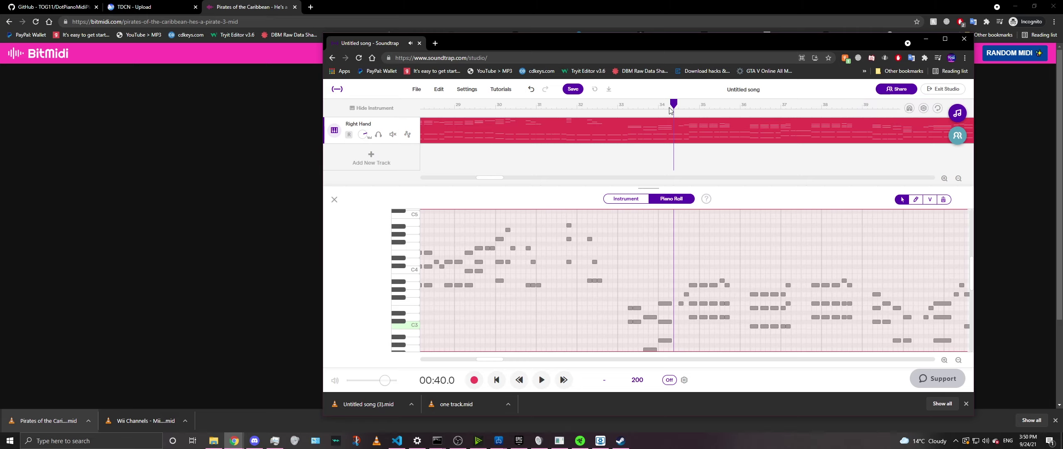
drag(673, 104, 130, 120)
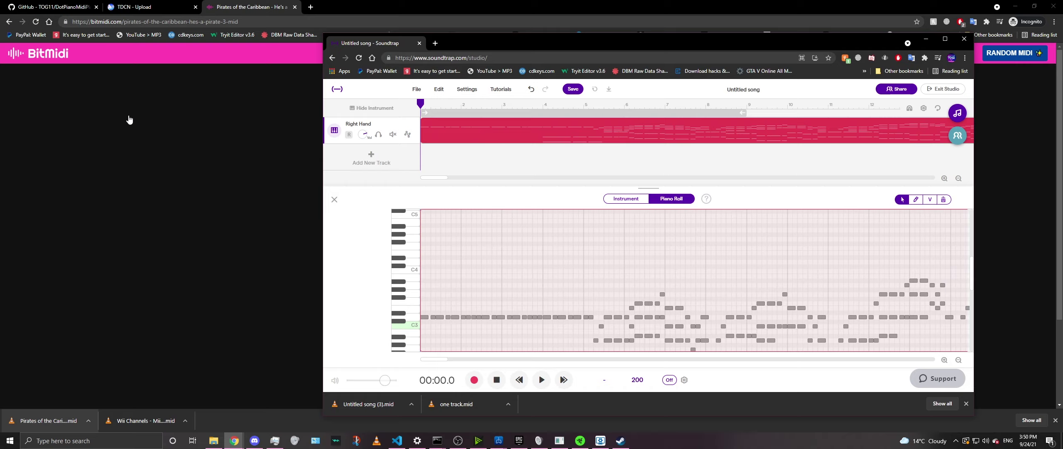
click(417, 89)
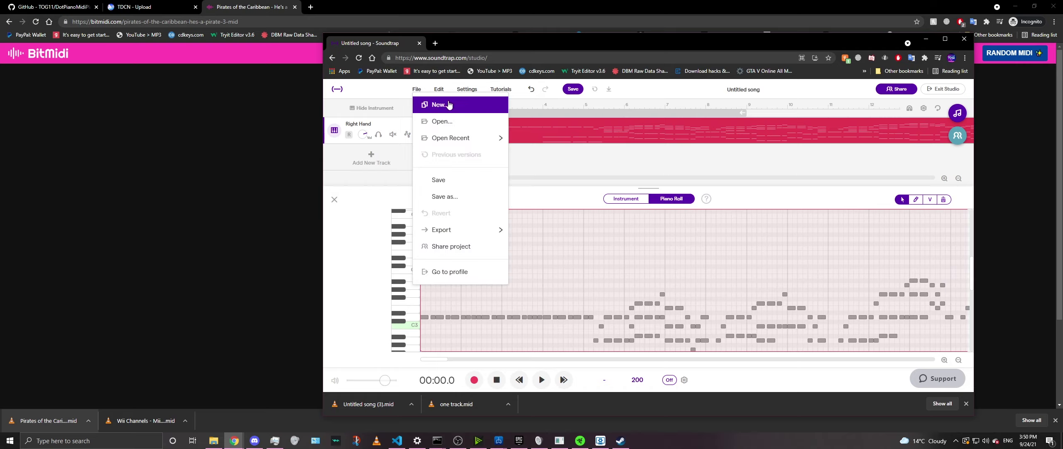
click(394, 100)
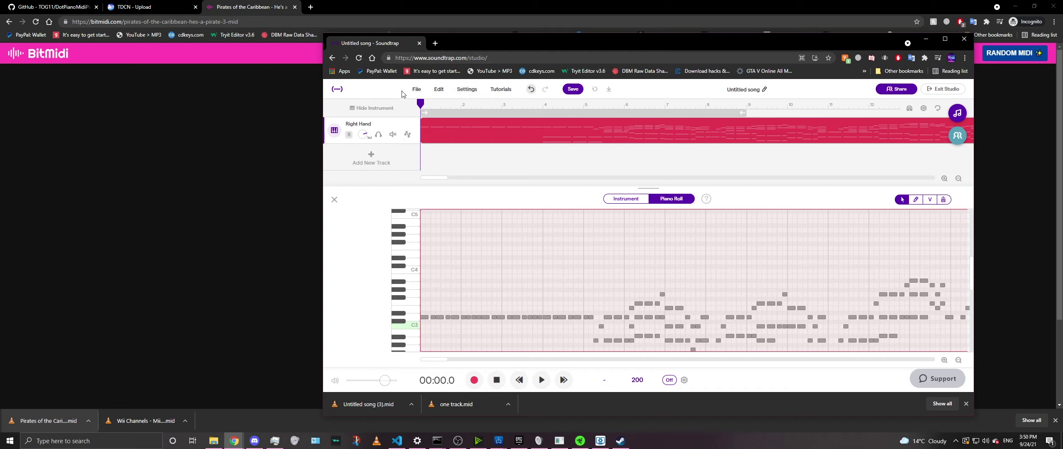
click(416, 90)
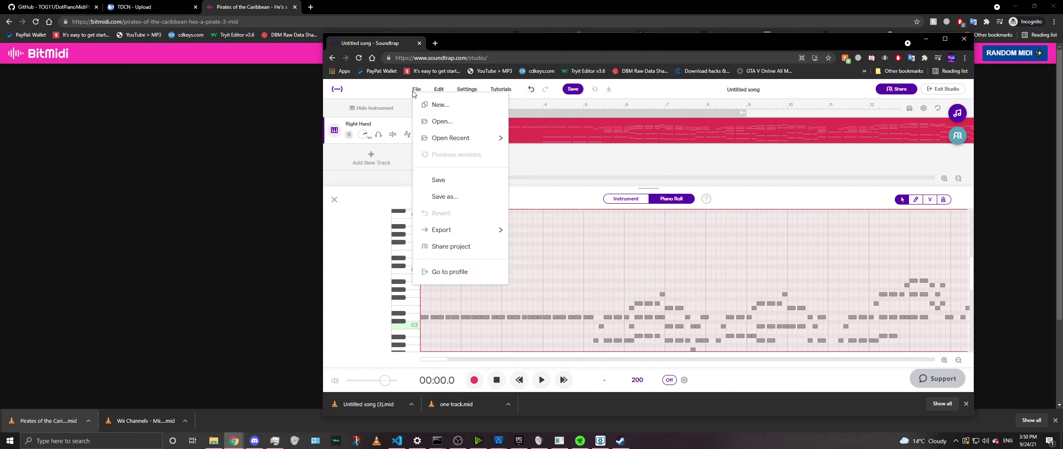
click(530, 128)
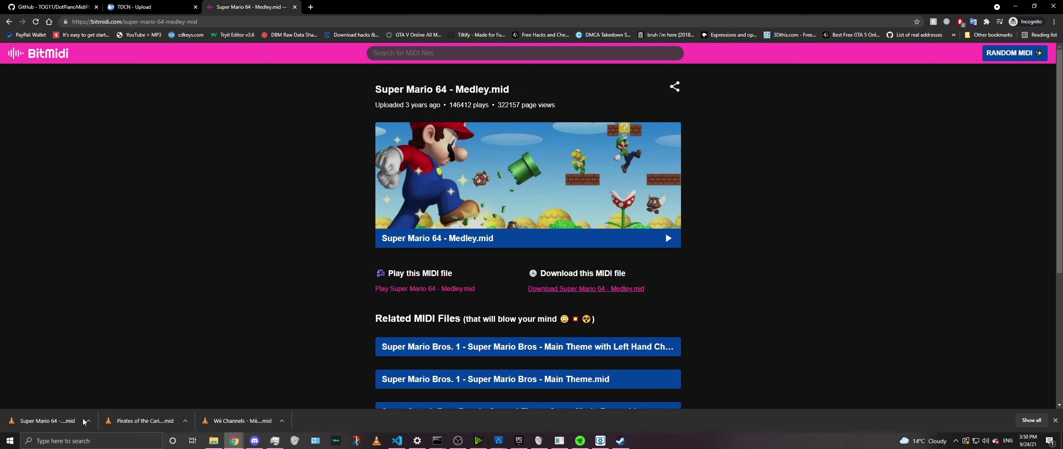
- Load Super Mario 64 - Medley.mid into Soundtrap as an Acoustic Grand Piano track, then minimize Soundtrap
drag(50, 420, 352, 125)
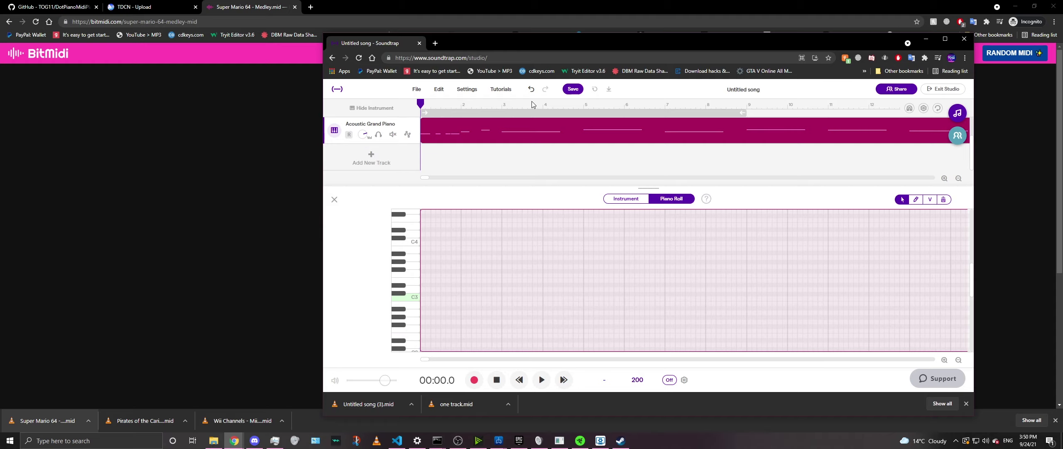
click(925, 38)
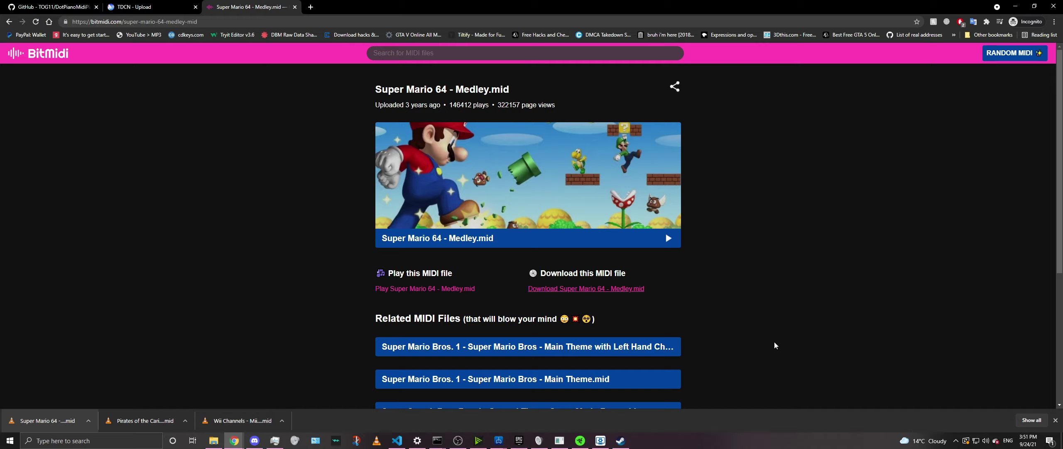
- Switch to the TDCN tab and visit its account login and create-account pages
key(ctrl+shift+Tab)
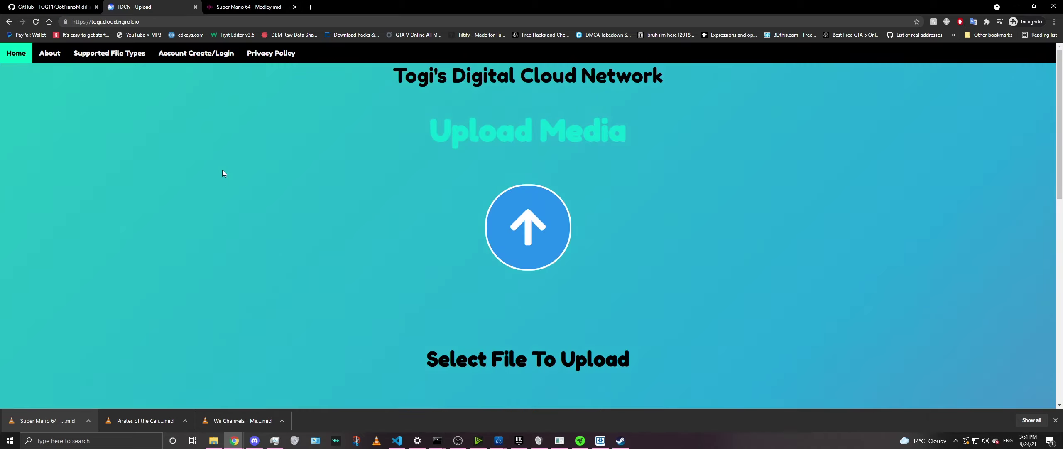
click(196, 53)
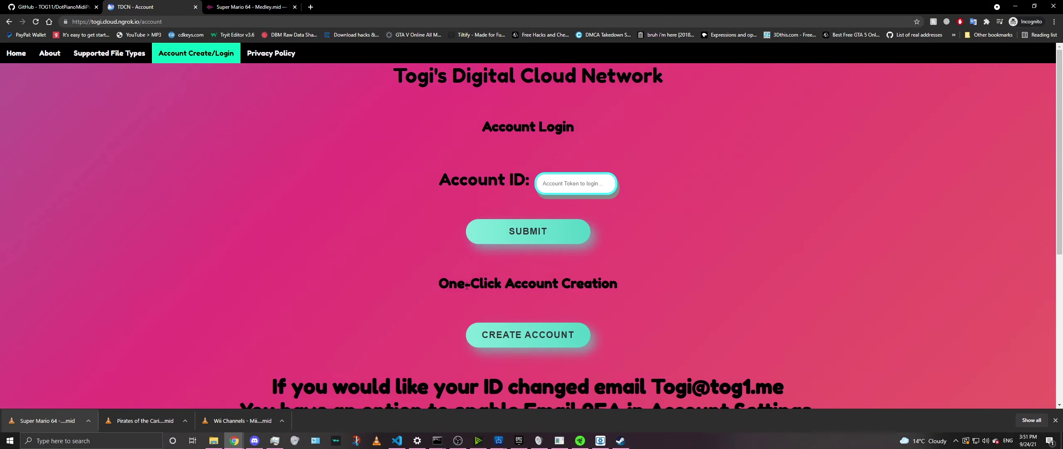
click(491, 335)
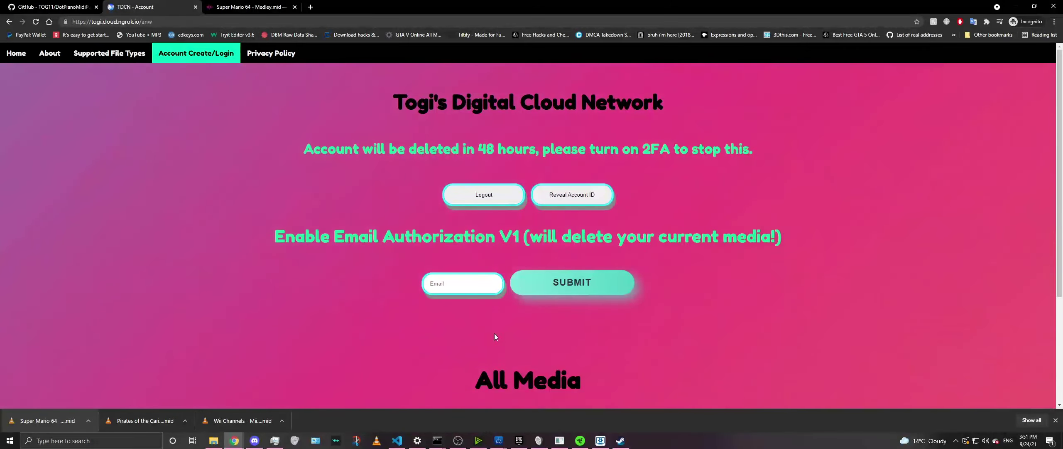
click(199, 56)
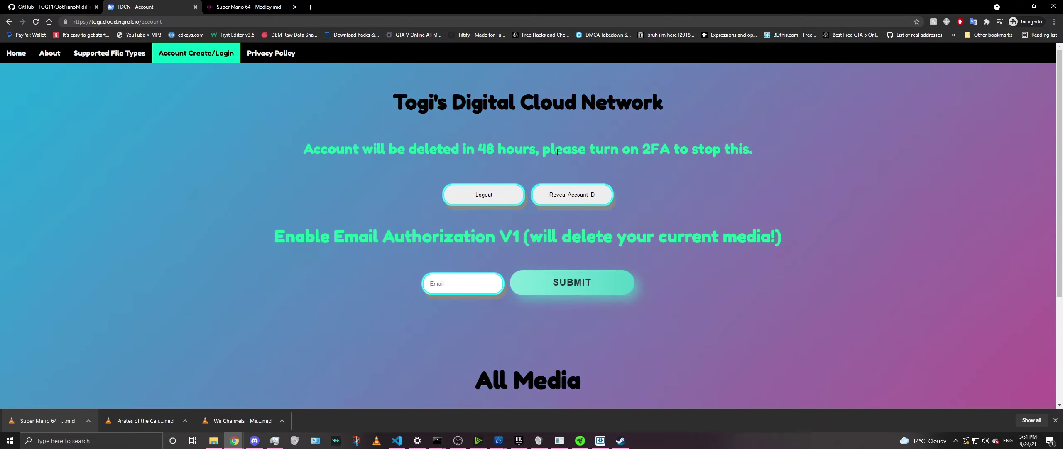
- Inspect the account page's 2FA warning, Email field and empty All Media area before returning Home
drag(541, 155, 764, 153)
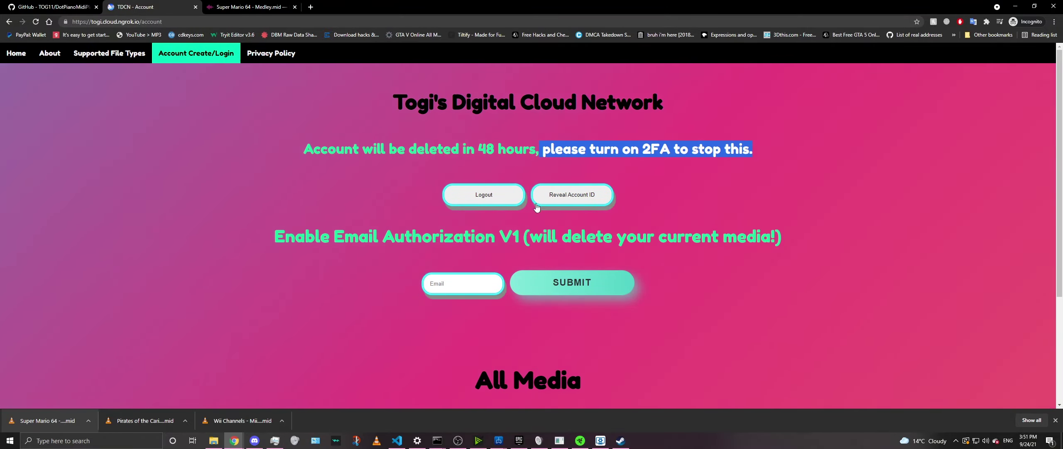
click(437, 289)
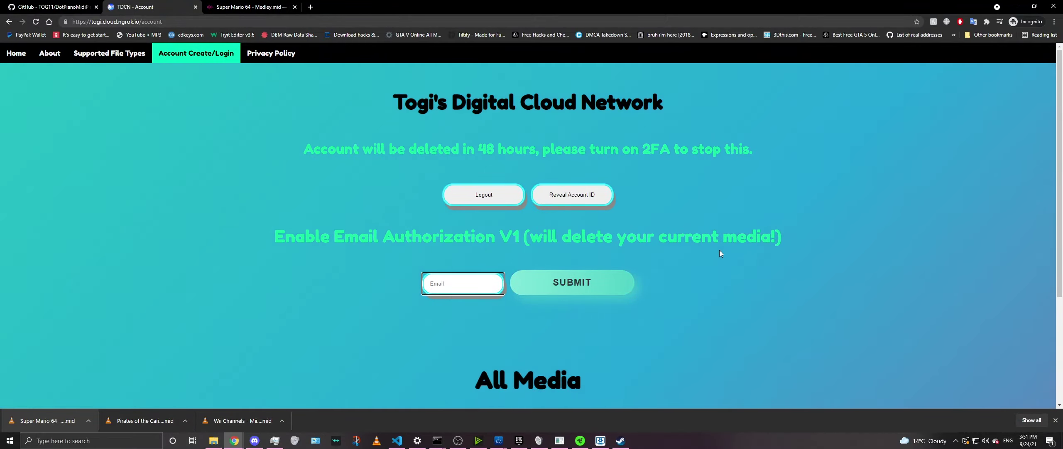
scroll(719, 249, down, 3)
scroll(600, 254, up, 3)
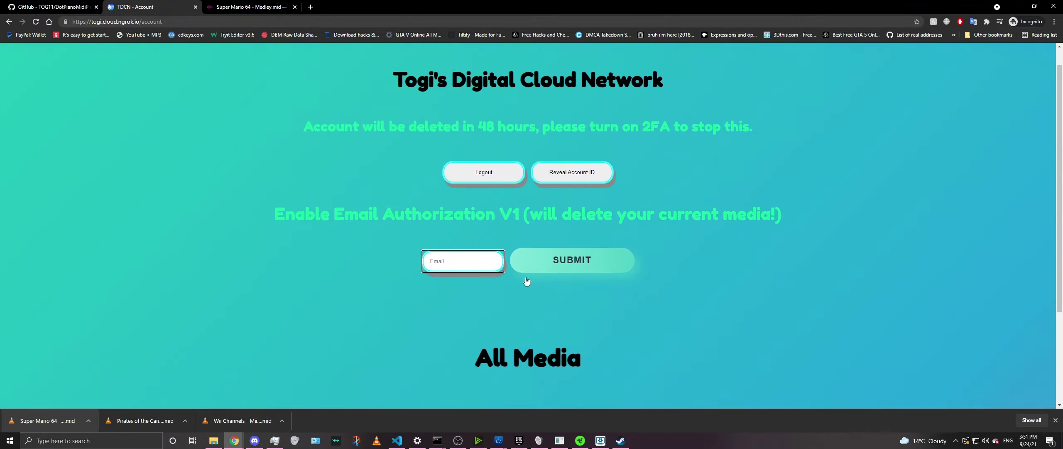
scroll(527, 280, down, 3)
drag(442, 247, 620, 293)
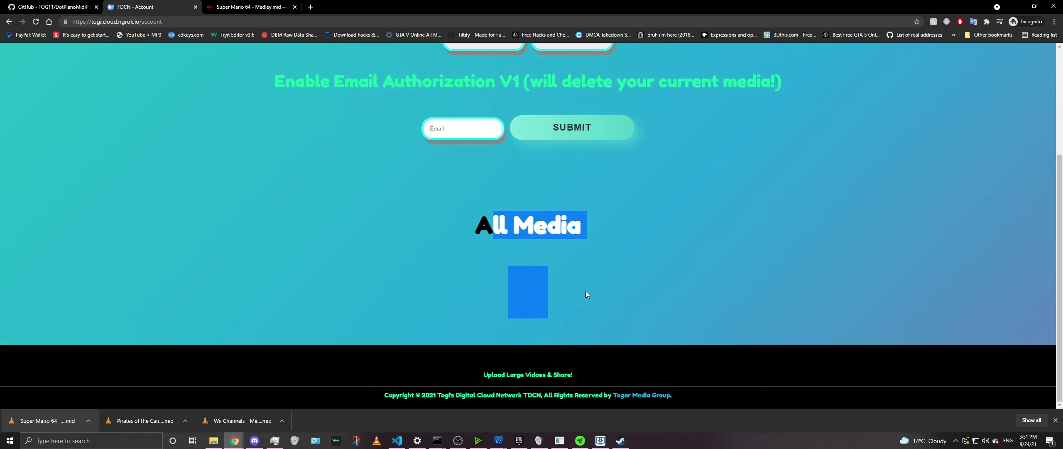
click(548, 287)
scroll(547, 285, up, 3)
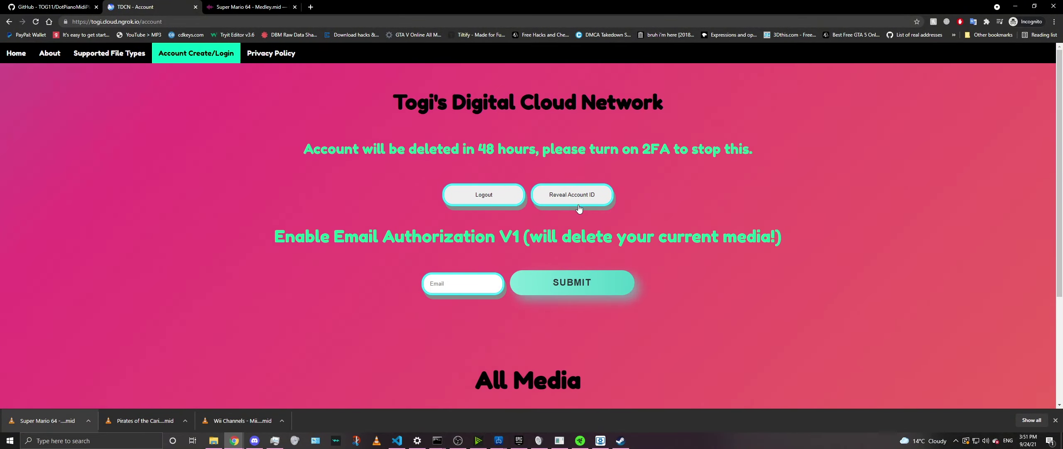
click(16, 60)
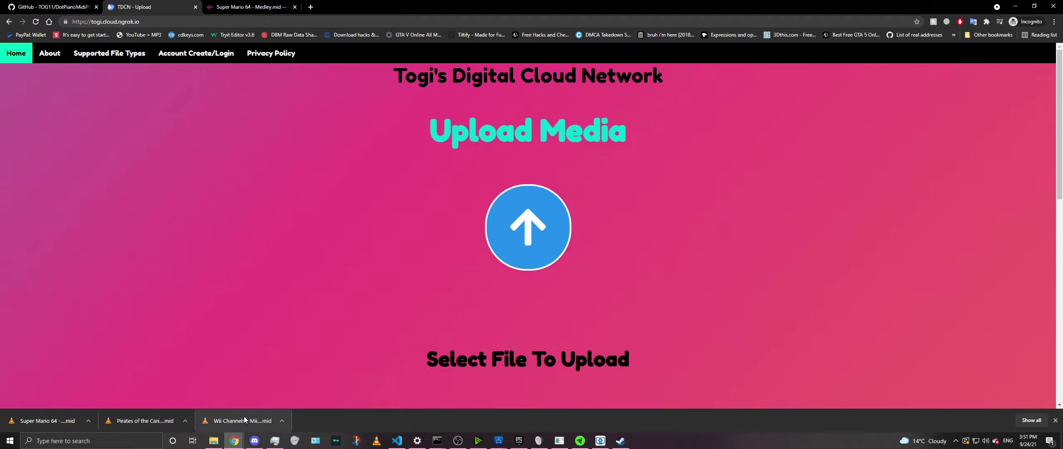
- Upload the Wii Channels MIDI to TDCN through the upload area
drag(243, 421, 518, 229)
scroll(522, 237, down, 2)
click(521, 299)
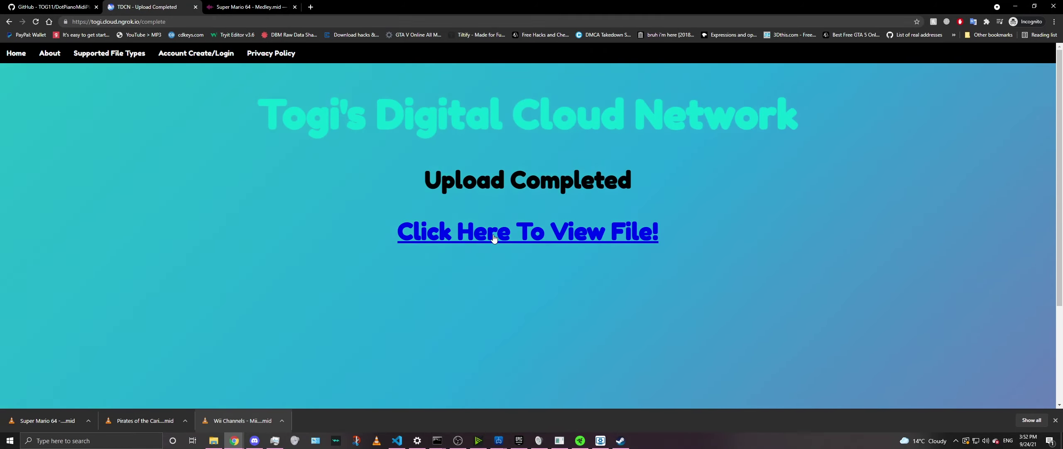
- Copy the uploaded file's link address and paste it into a new Notepad note
right_click(480, 231)
click(516, 278)
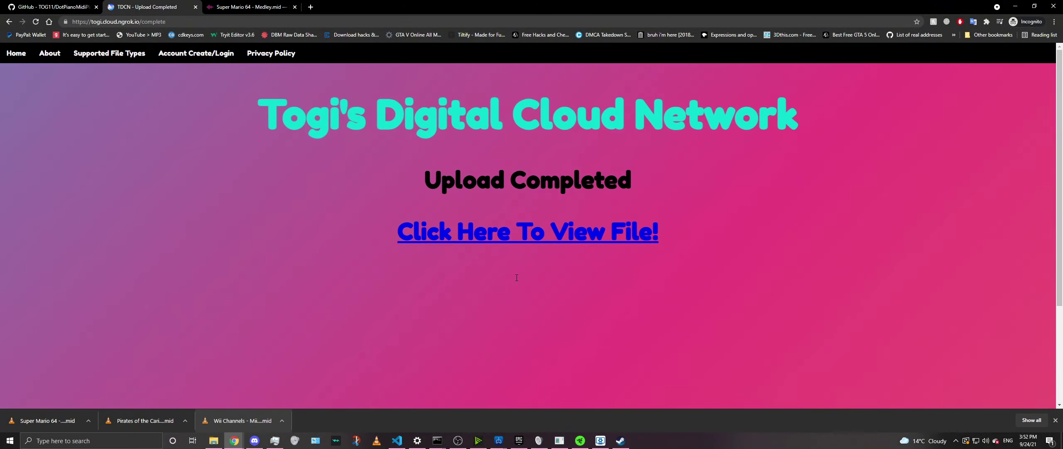
key(super)
text(notepad)
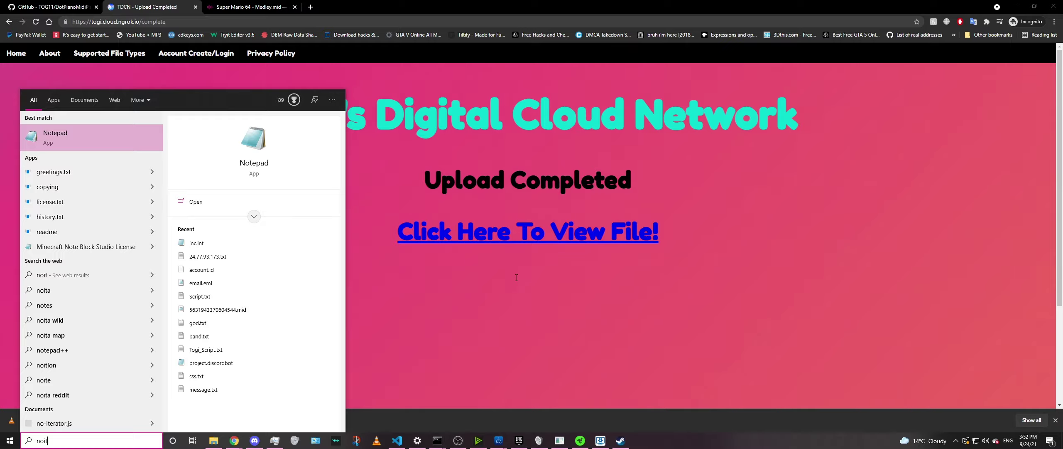
key(Return)
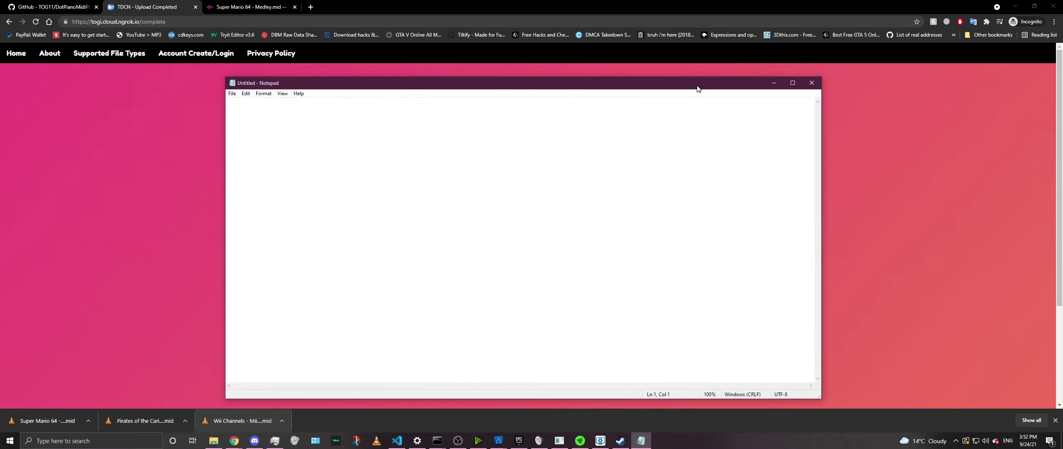
key(ctrl+v)
- Check the account's All Media list on the Account Create/Login page
click(111, 149)
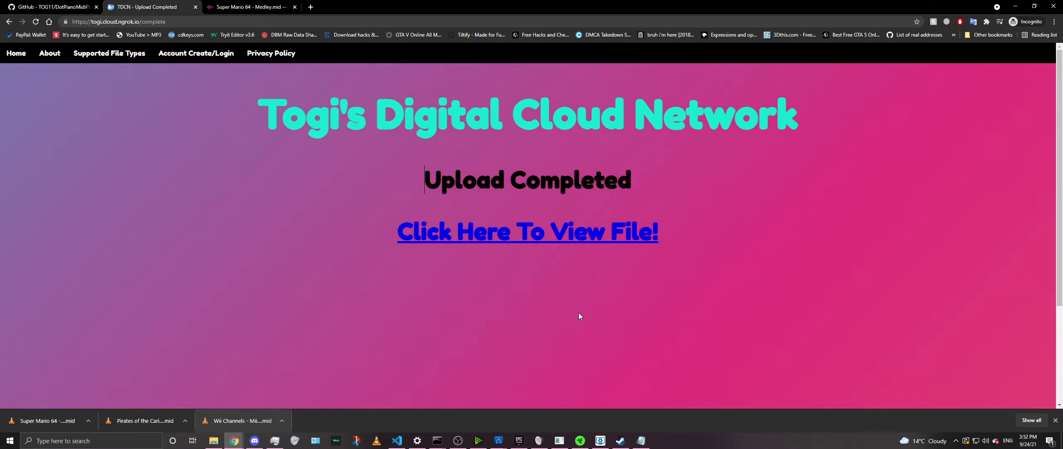
click(233, 56)
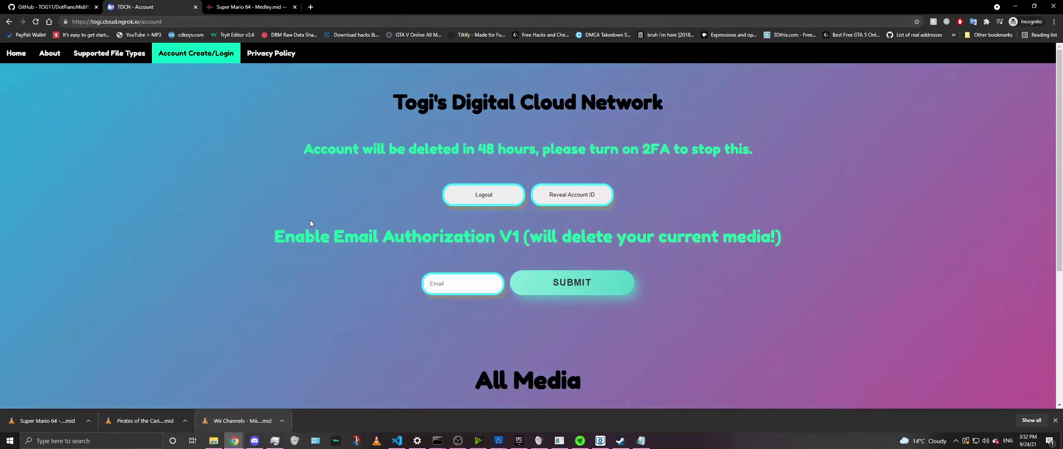
scroll(310, 223, down, 5)
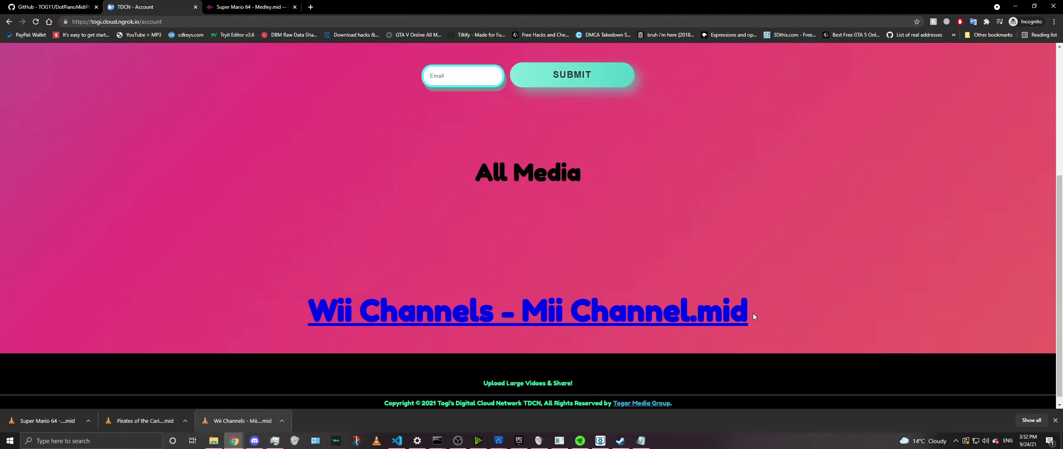
scroll(754, 317, up, 5)
- Back on Upload Media, drop the Super Mario 64 MIDI onto the upload area
click(16, 56)
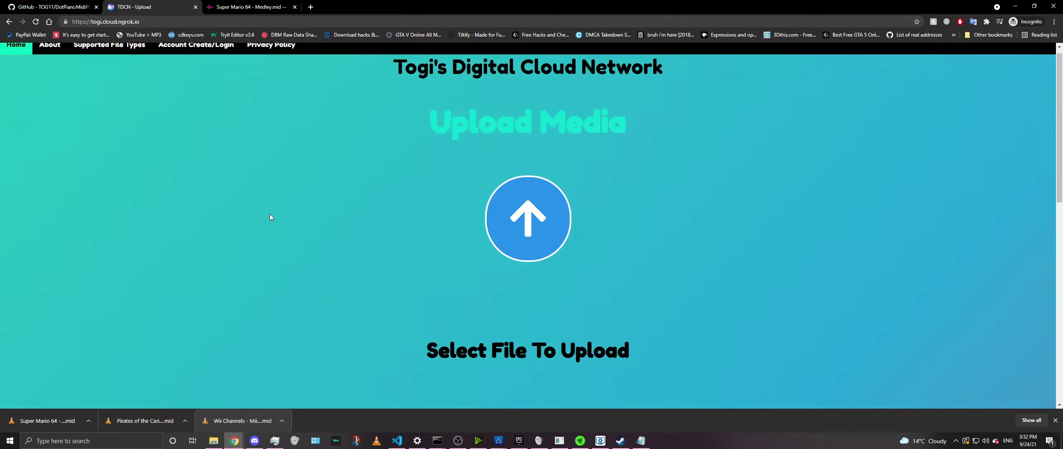
scroll(349, 263, down, 6)
scroll(363, 252, up, 6)
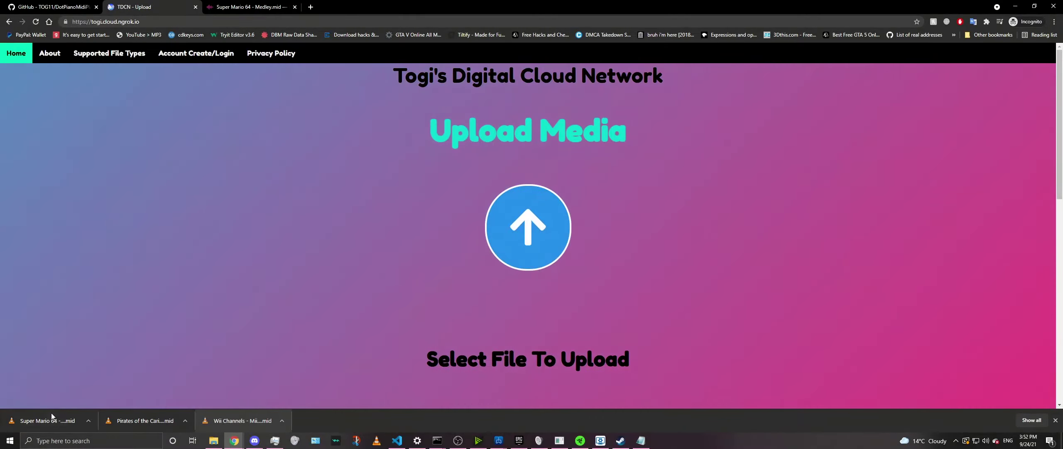
drag(51, 416, 535, 231)
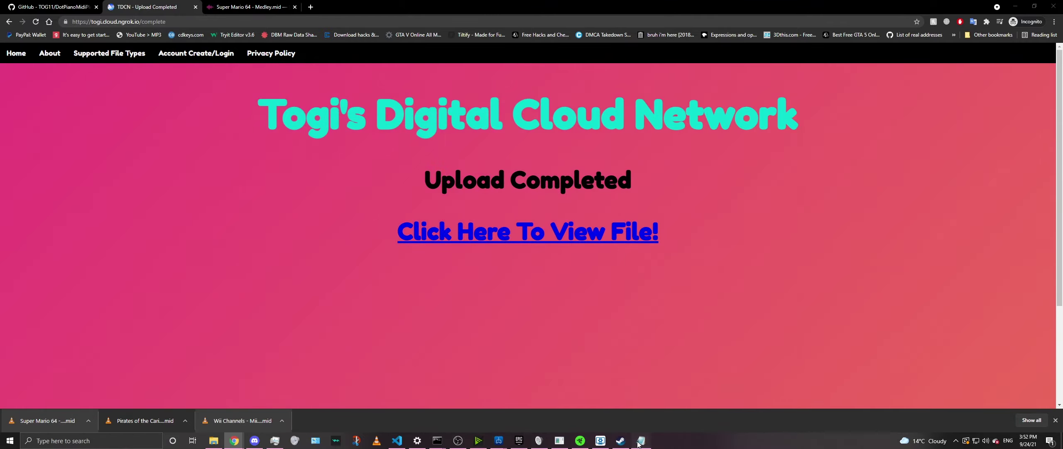
- Add the new MIDI upload link on a second line of the Notepad note
click(641, 441)
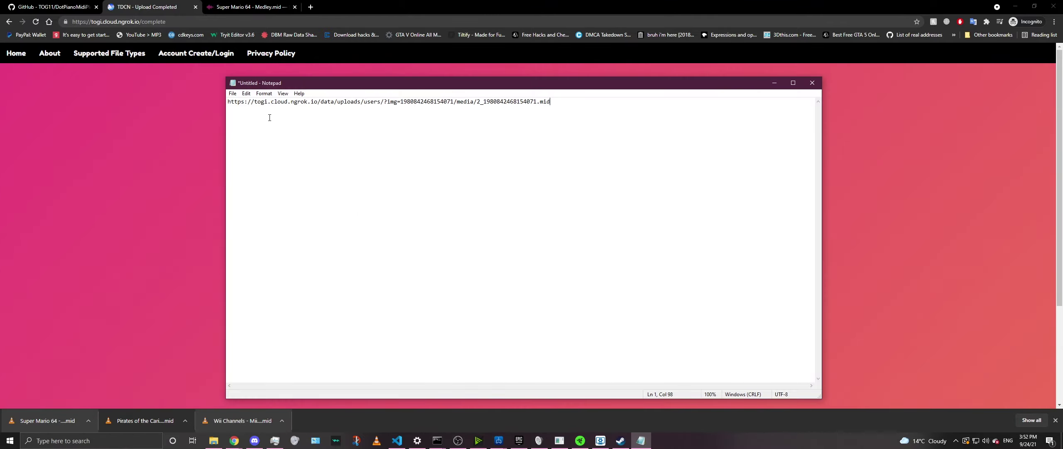
key(Return)
key(ctrl+v)
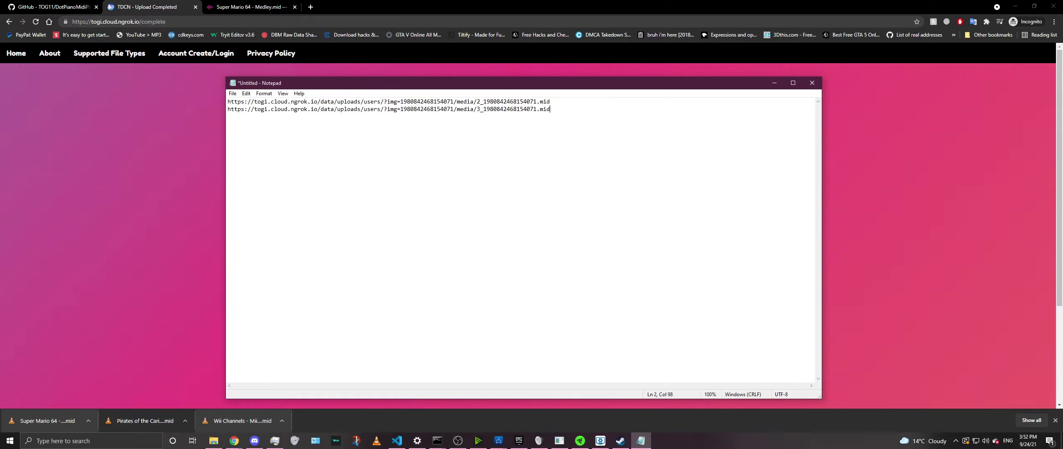
drag(551, 110, 391, 113)
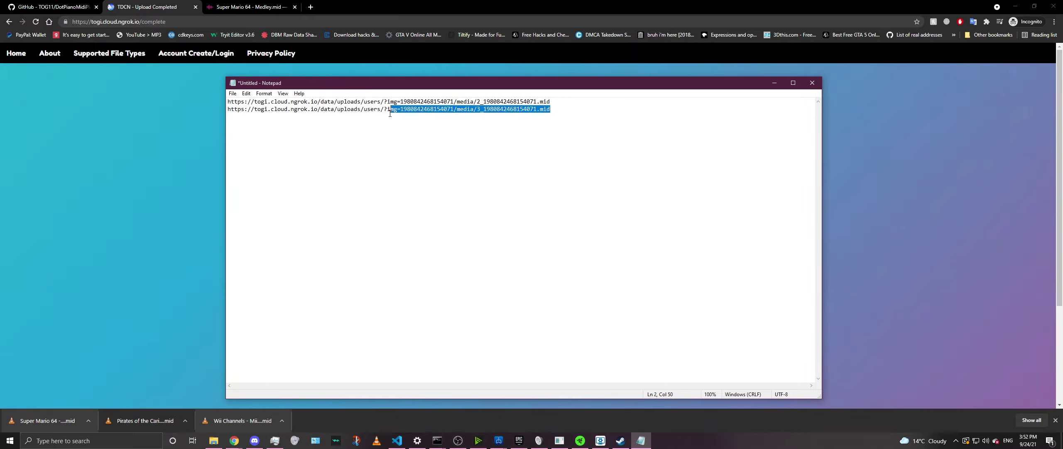
click(161, 11)
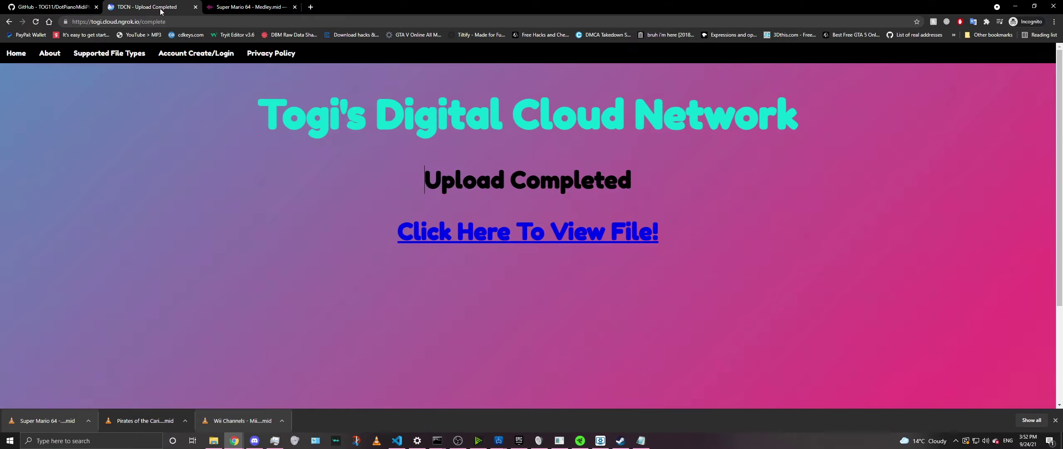
click(46, 7)
scroll(439, 294, up, 20)
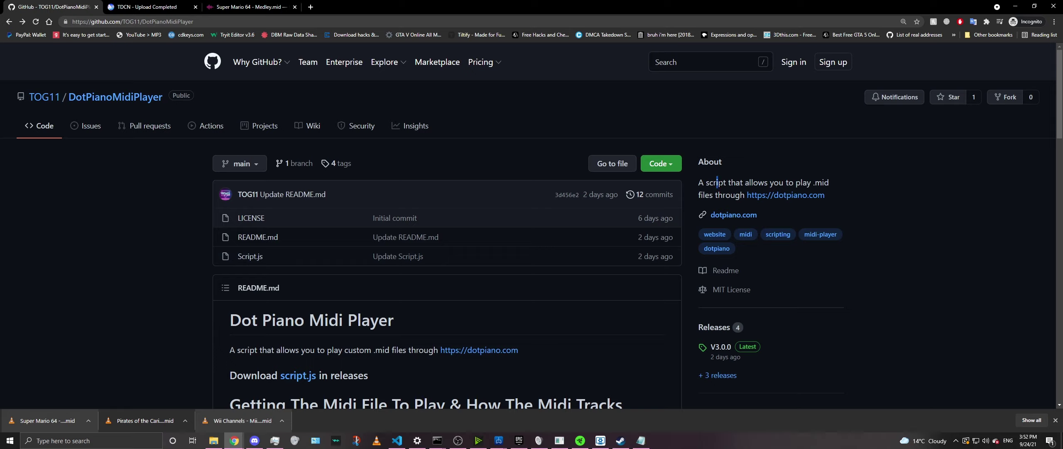
triple_click(717, 182)
click(782, 203)
right_click(781, 198)
click(803, 204)
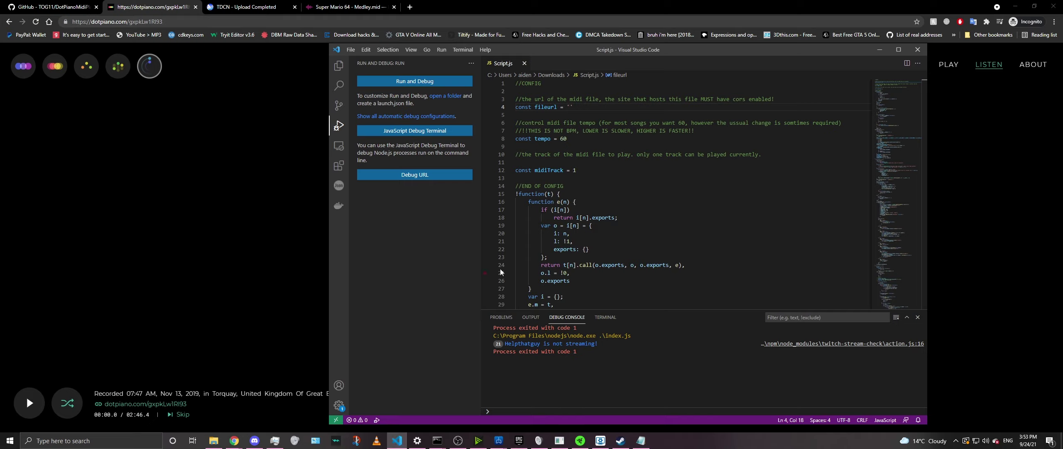
- Copy the first TDCN MIDI link from Notepad into Script.js's fileurl quotes on line 4
click(641, 441)
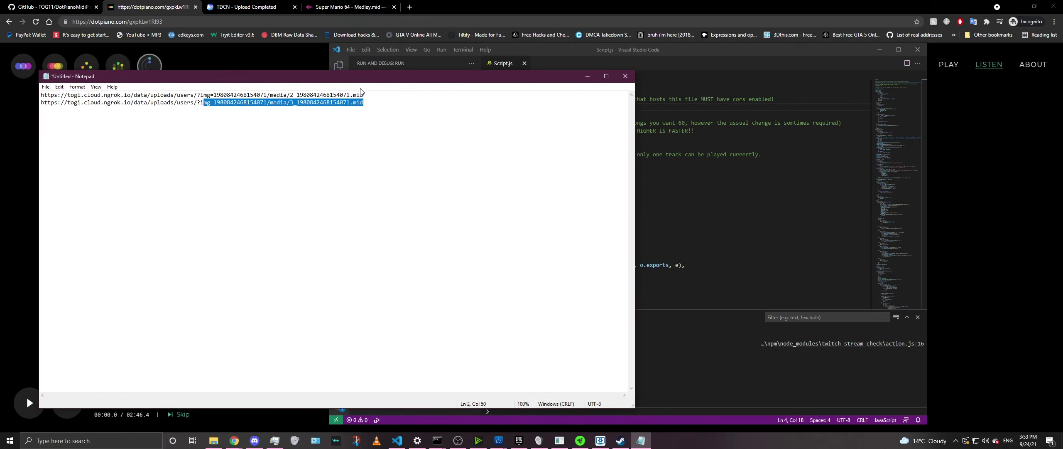
click(373, 98)
drag(372, 103, 464, 81)
click(72, 102)
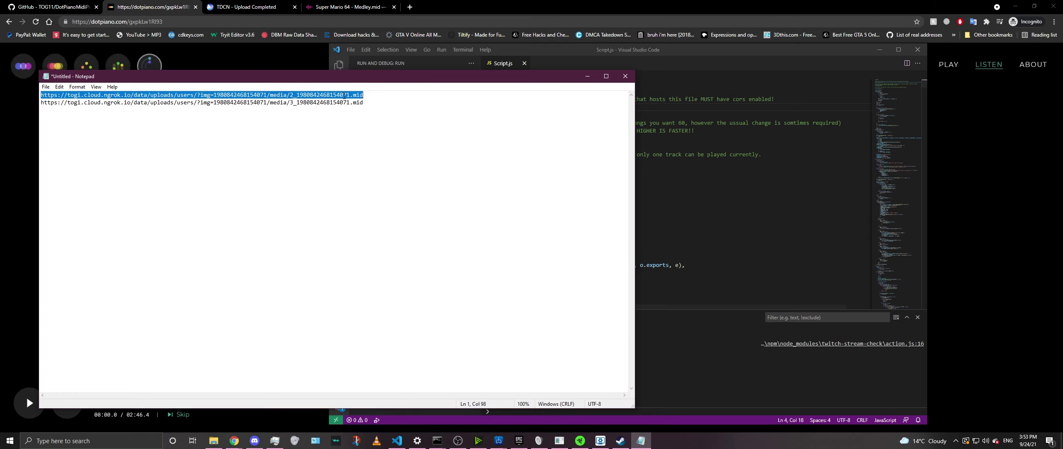
click(587, 76)
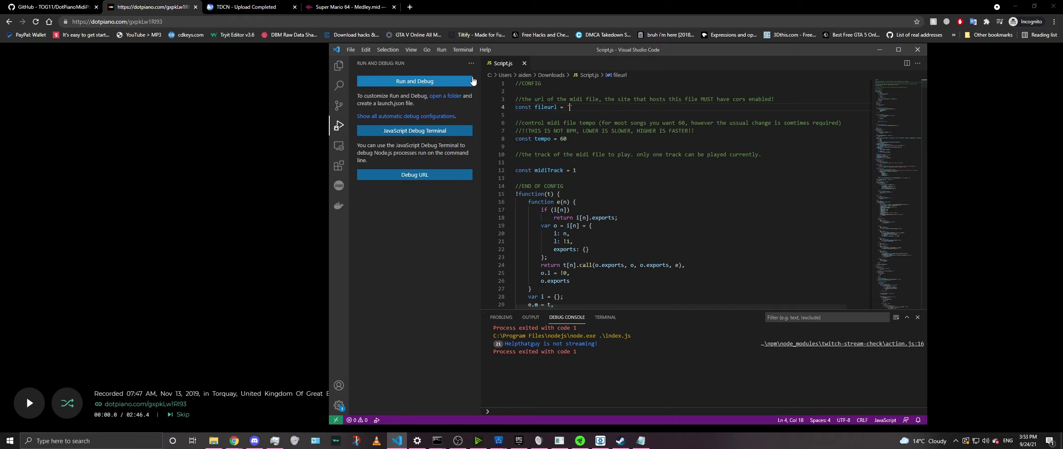
key(ctrl+v)
drag(631, 307, 616, 307)
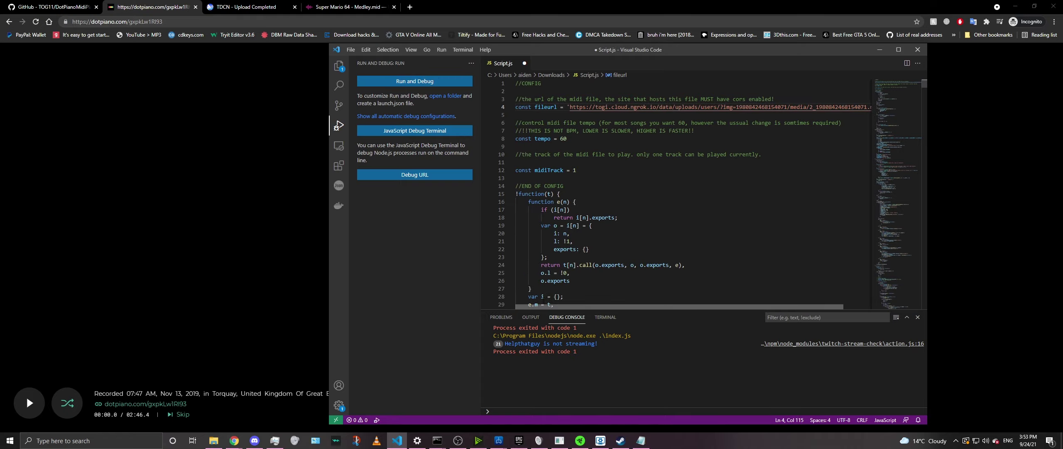
- Open the TDCN account page and find the Mii Channel and Super Mario 64 files under All Media
click(248, 8)
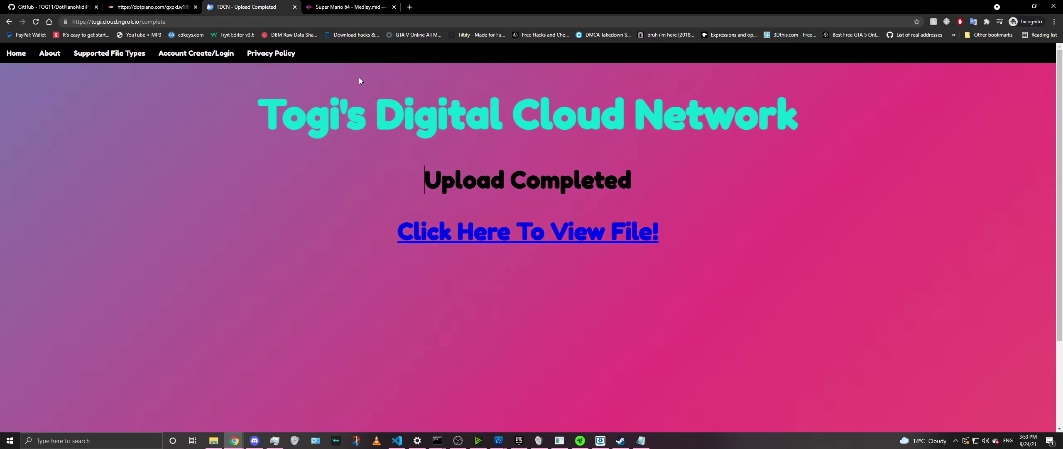
click(189, 35)
key(alt+Left)
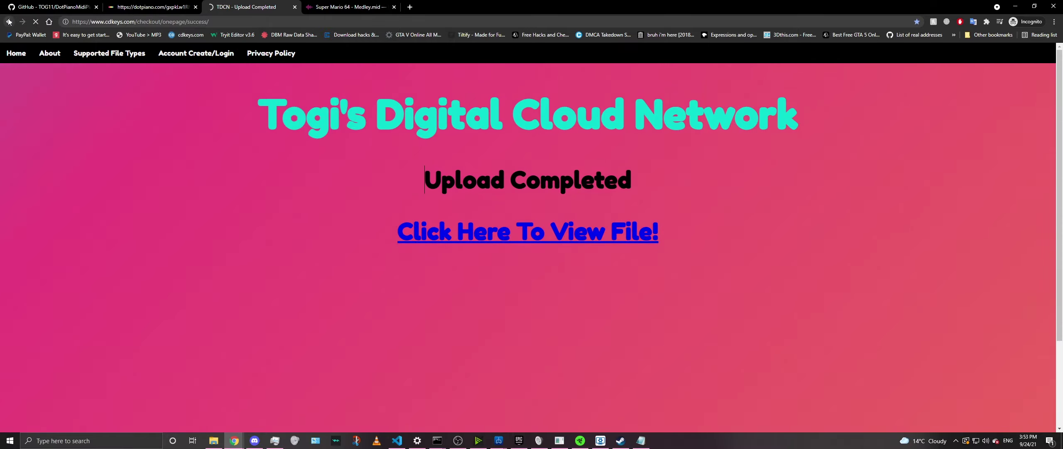
scroll(206, 77, up, 2)
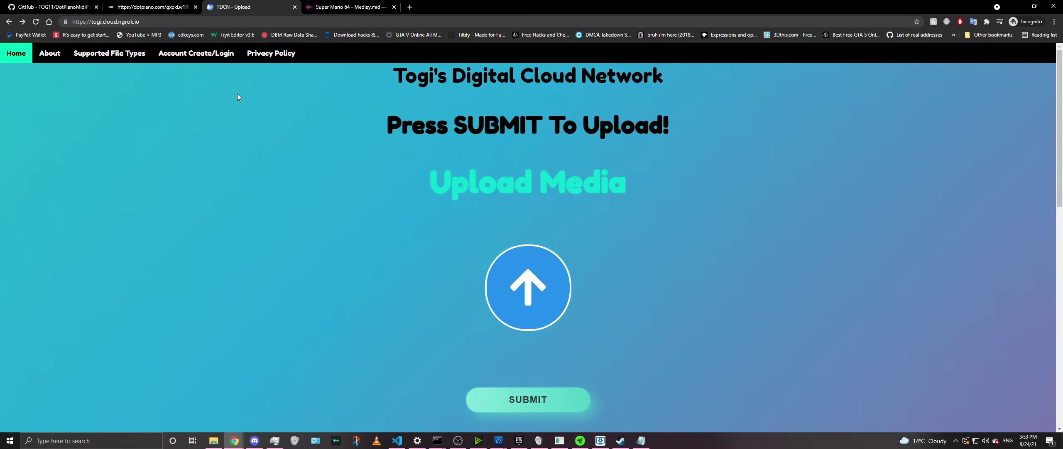
click(195, 53)
scroll(416, 187, down, 6)
scroll(456, 210, down, 1)
right_click(432, 324)
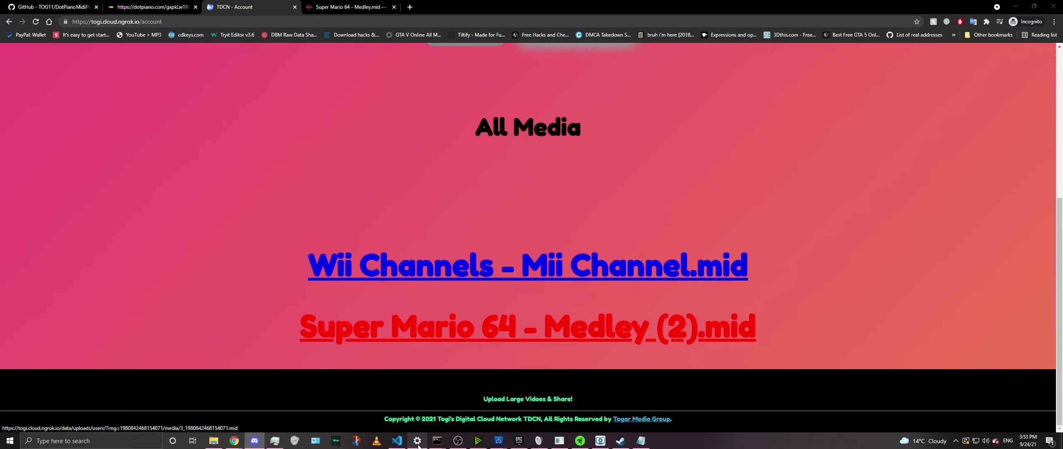
click(397, 440)
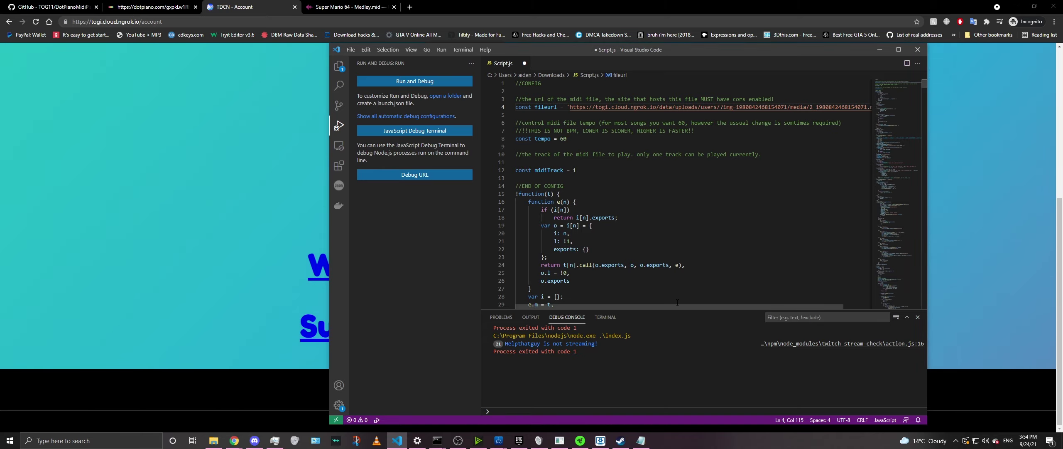
- Copy the entire edited Script.js with Ctrl+A and Ctrl+C, then return to the browser
scroll(669, 295, right, 1)
scroll(656, 287, left, 1)
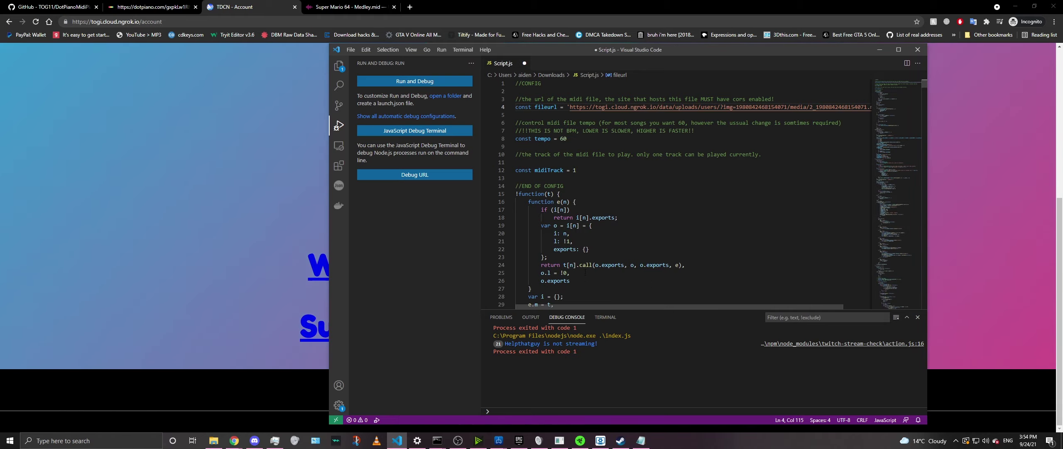
click(610, 157)
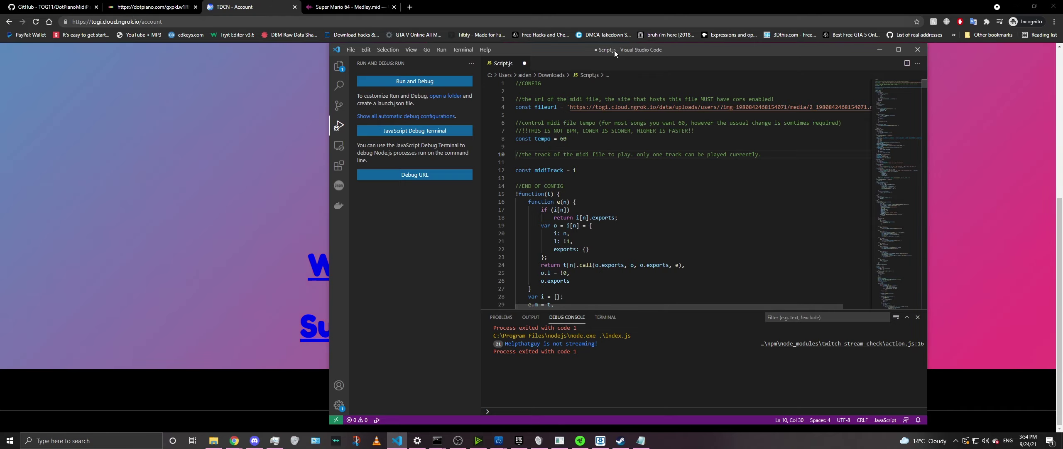
key(ctrl+a)
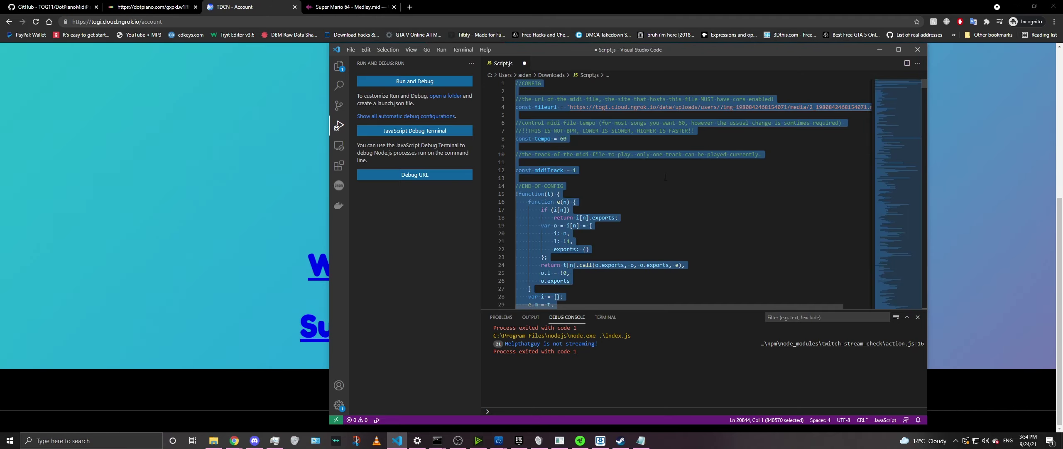
click(633, 114)
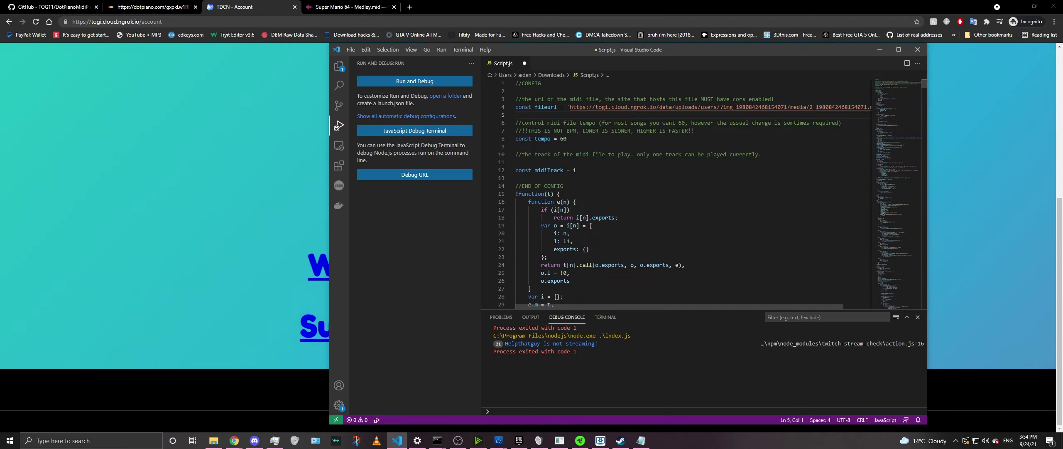
key(ctrl+a)
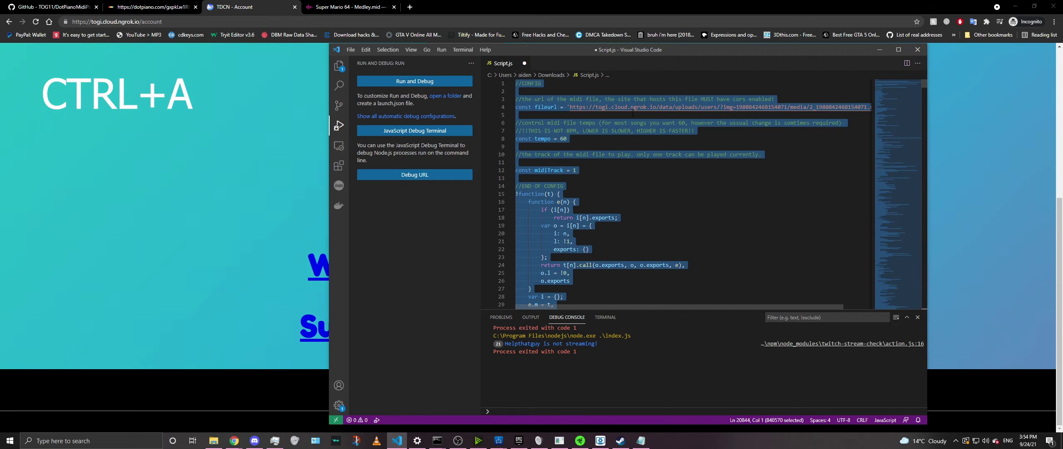
key(ctrl+c)
click(255, 191)
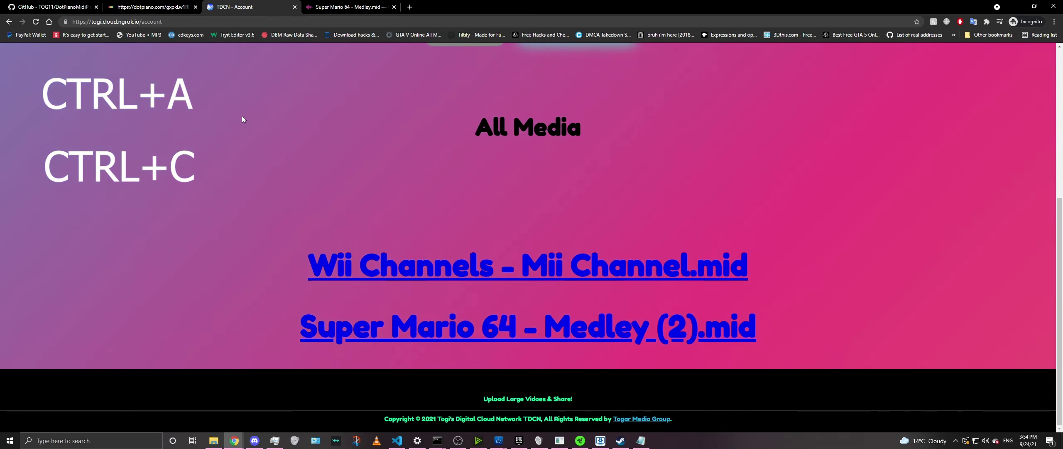
scroll(233, 100, up, 5)
scroll(208, 58, up, 1)
- Close the TDCN tab so the Dotpiano page is showing
click(295, 8)
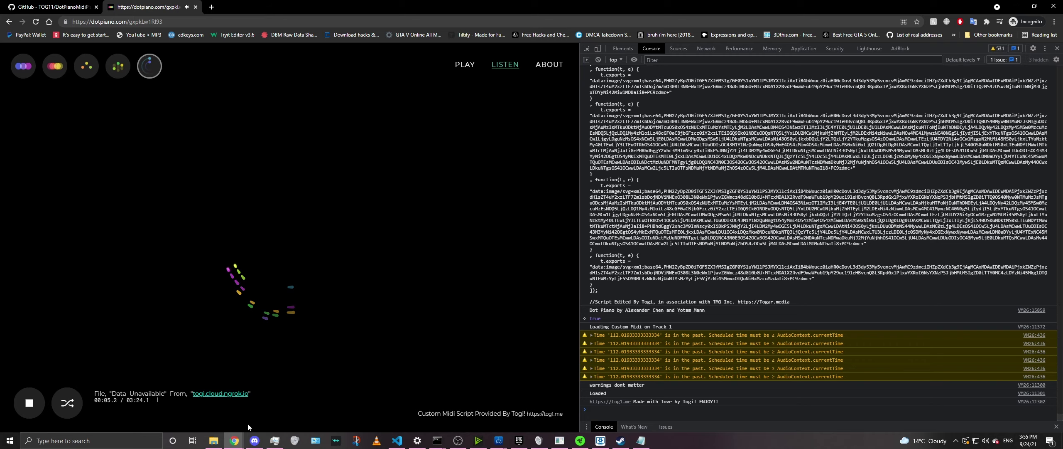
- Change the tempo constant in Script.js from 60 to 80
click(397, 440)
click(597, 140)
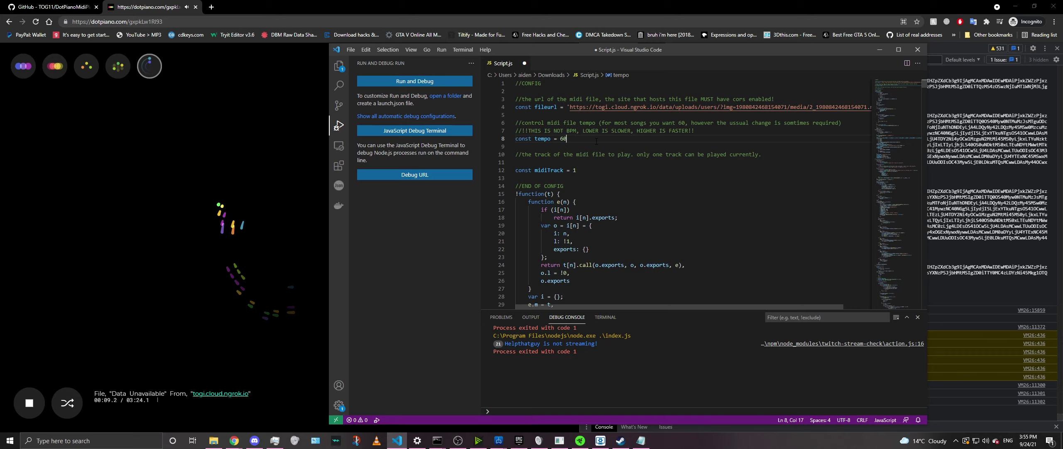
key(BackSpace)
key(BackSpace)
text(80)
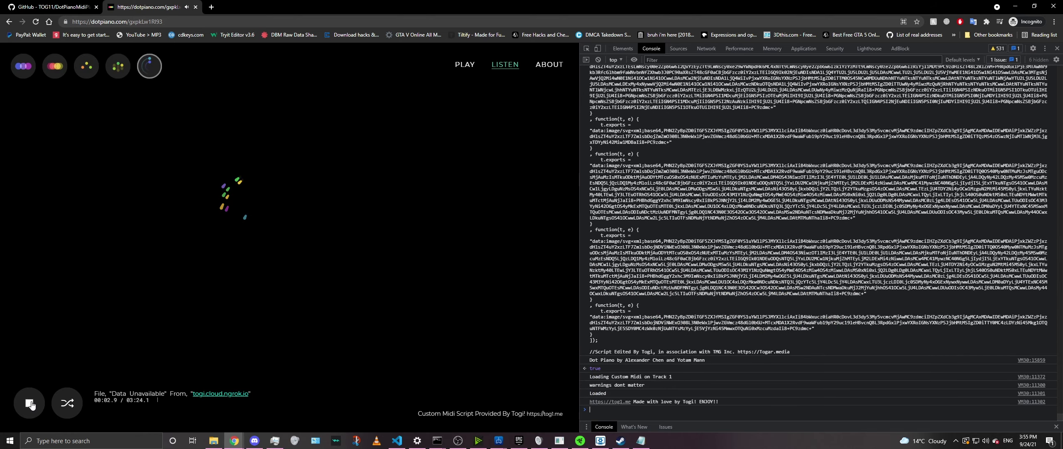
- Raise Script.js's tempo from 80 to 100, select the whole script, and return to Dotpiano
click(397, 440)
click(589, 144)
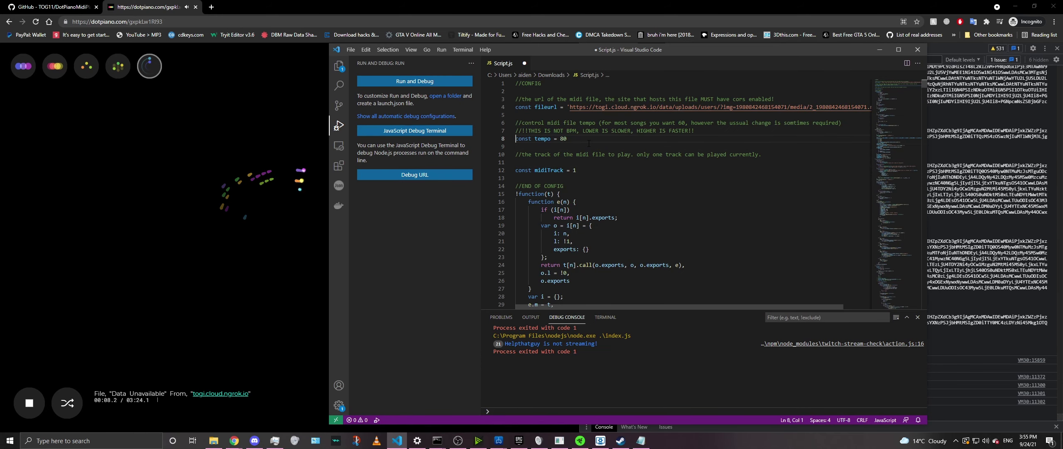
key(End)
key(BackSpace)
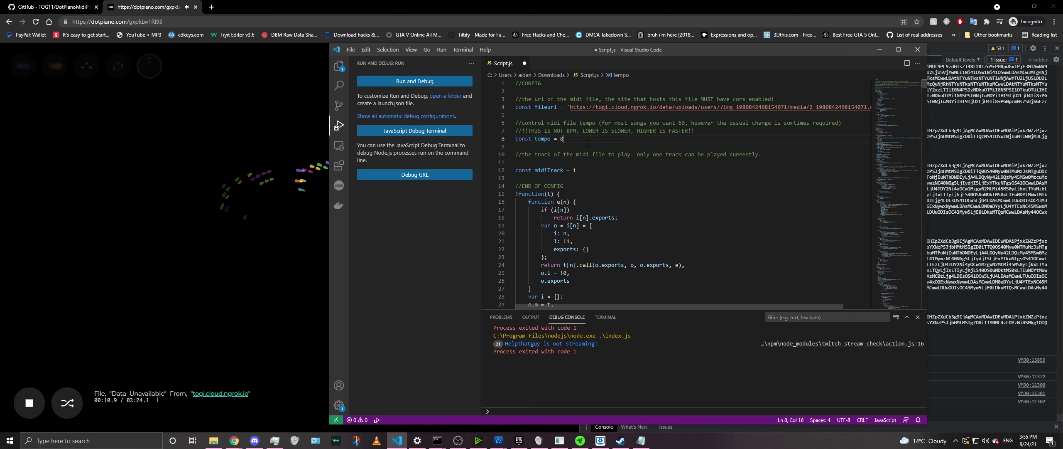
key(BackSpace)
text(100)
key(ctrl+a)
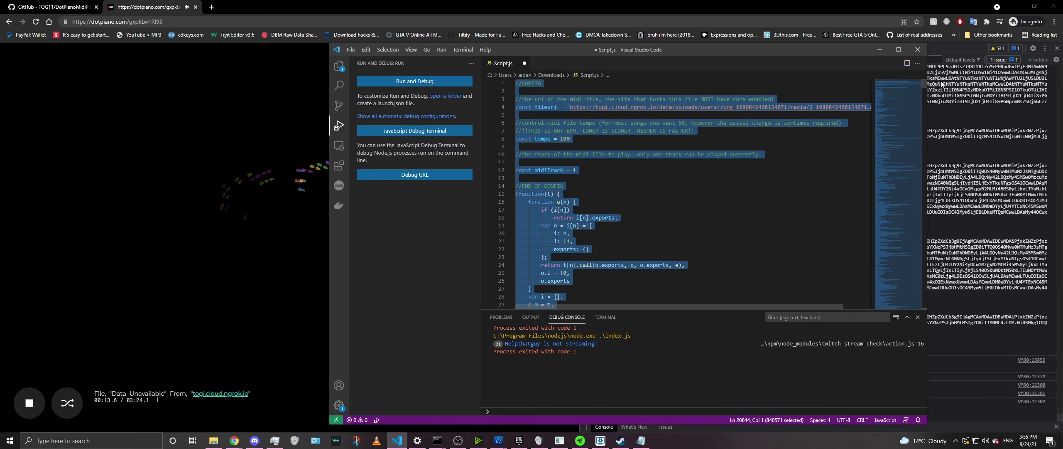
click(942, 83)
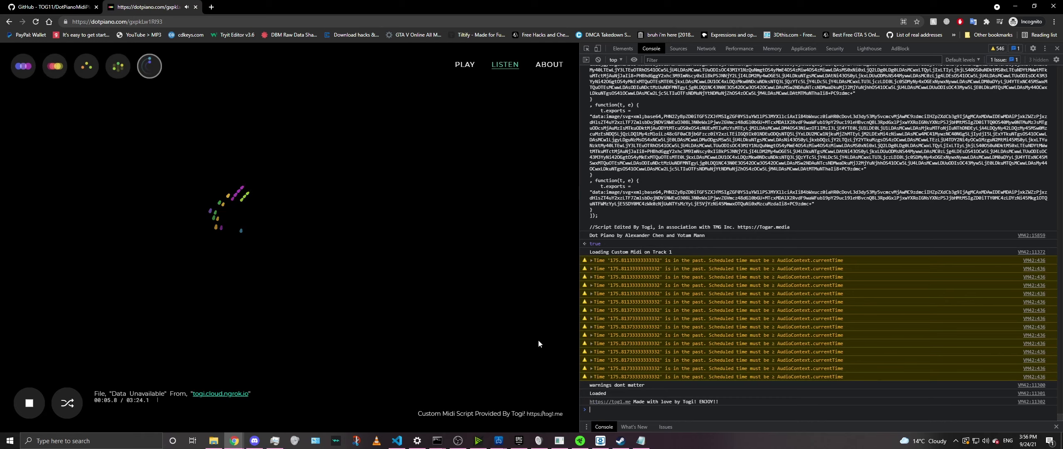
- Let the custom MIDI play in Dotpiano at the faster tempo
mouse_move(402, 441)
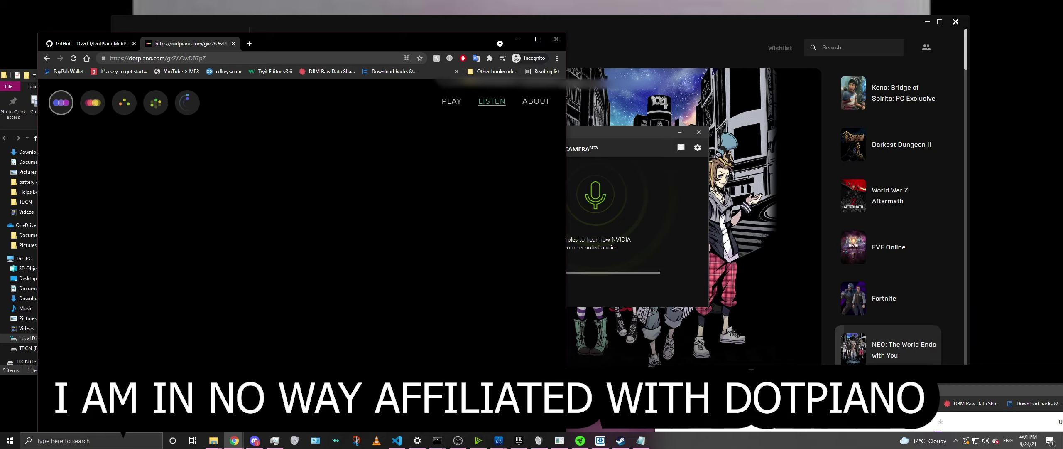
- Maximize the Dot Piano window, select its web address, and play then stop the recording twice
double_click(300, 42)
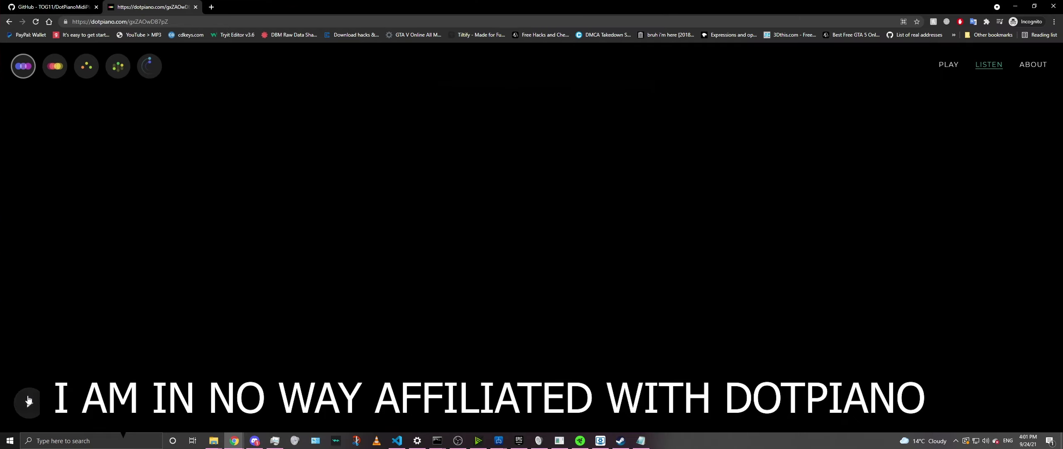
click(186, 22)
click(27, 401)
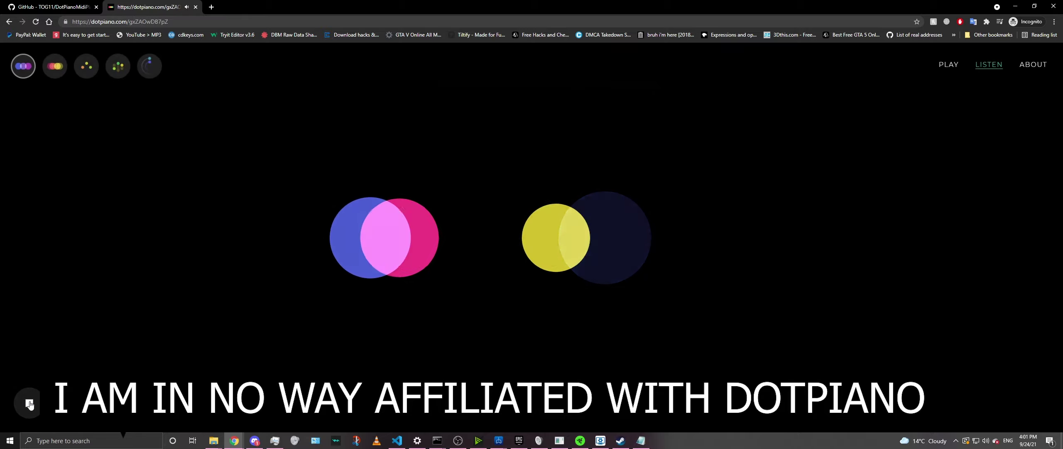
click(29, 402)
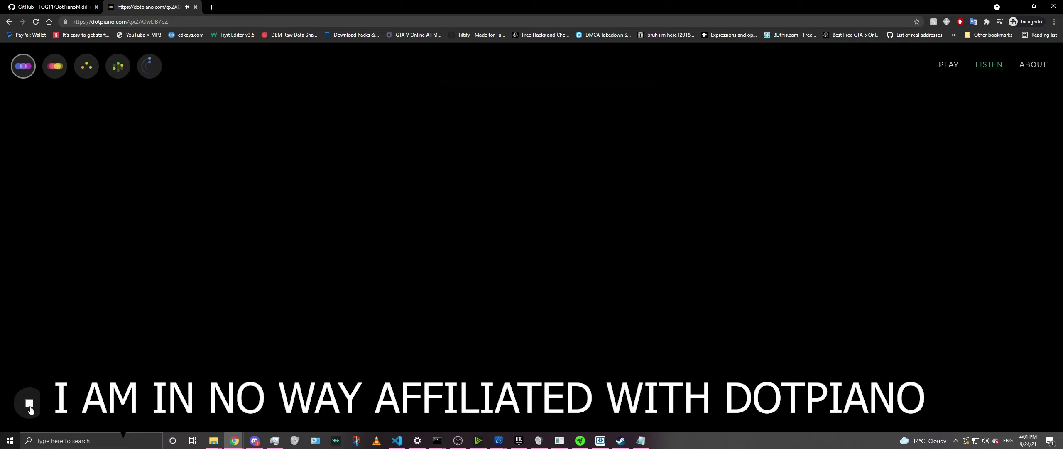
click(30, 405)
click(29, 407)
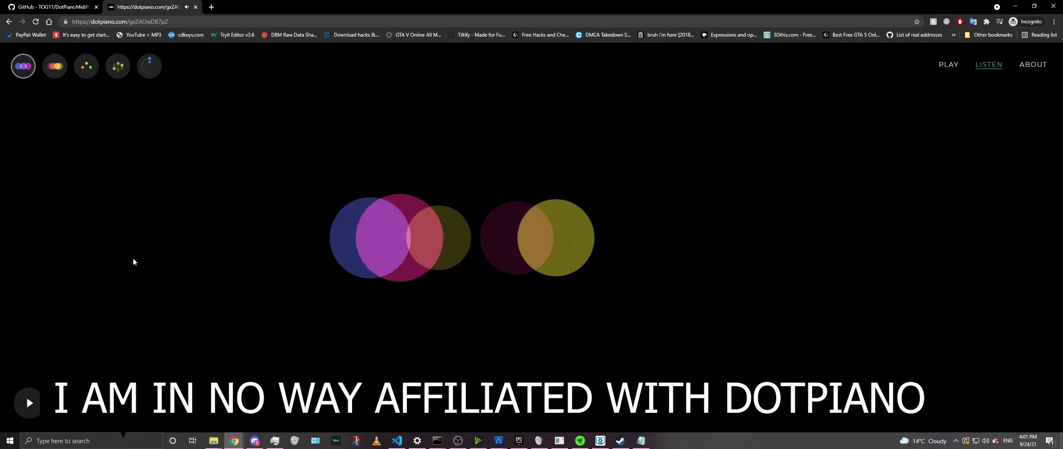
- Minimize the browser and move Soundtrap's playhead back near the song start
click(1016, 7)
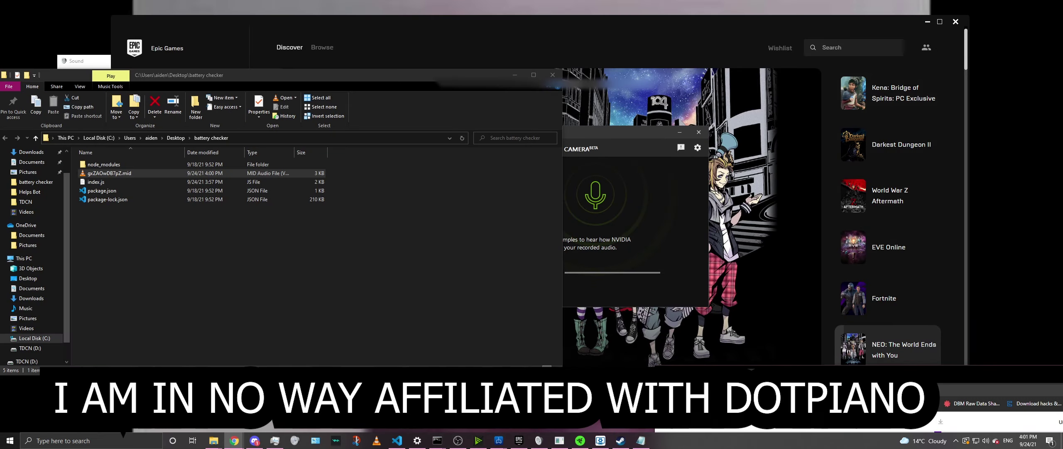
key(alt+Tab)
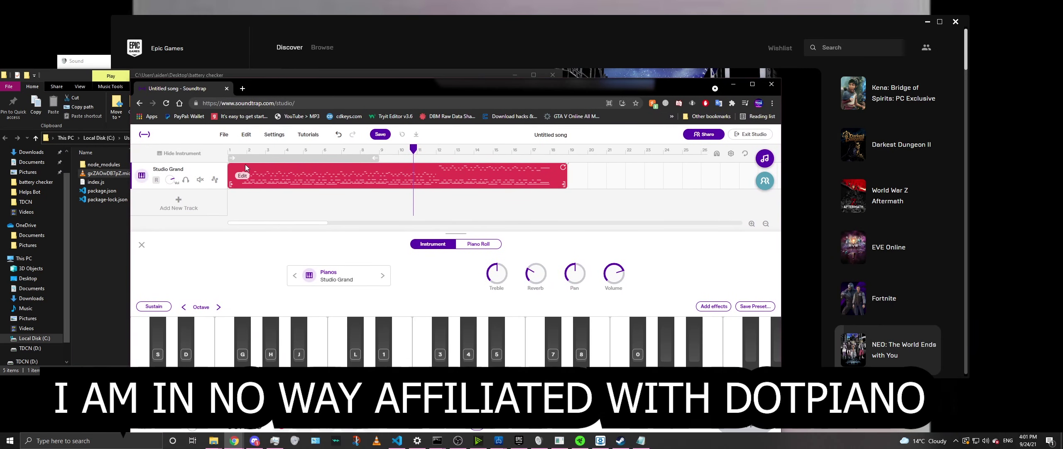
click(251, 150)
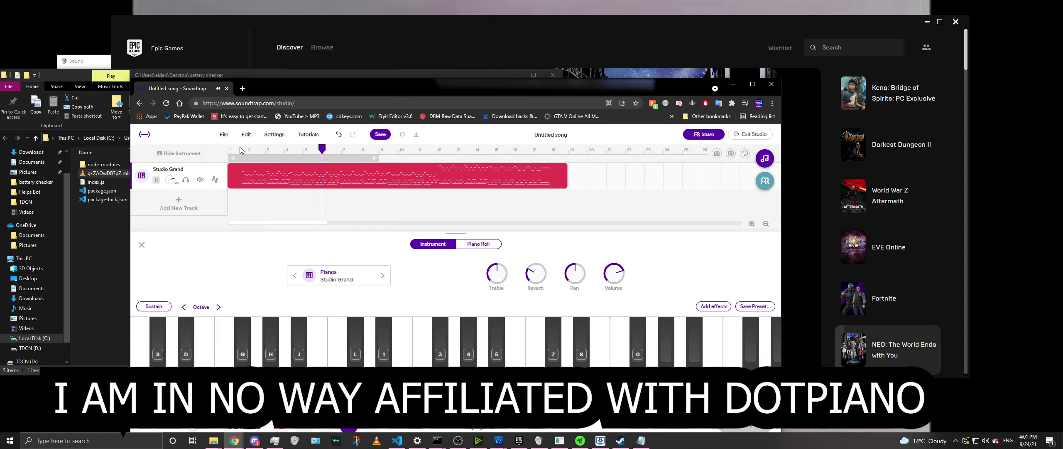
- Check the console output in VS Code, then return to Soundtrap
key(alt+Tab)
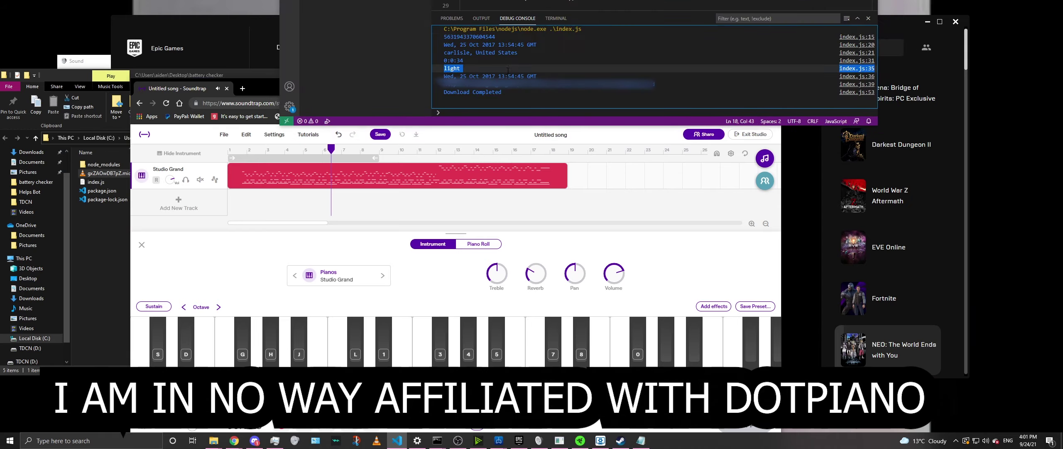
drag(658, 85, 437, 40)
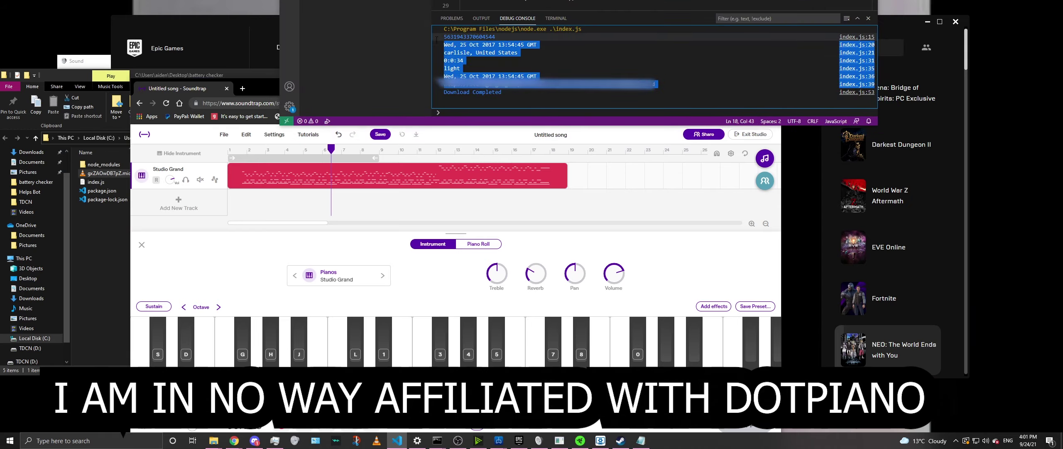
click(491, 69)
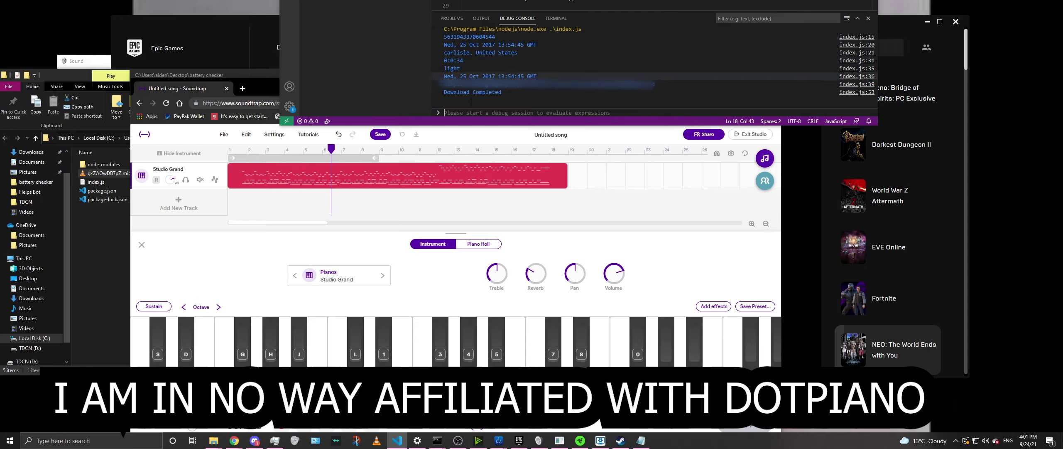
click(261, 93)
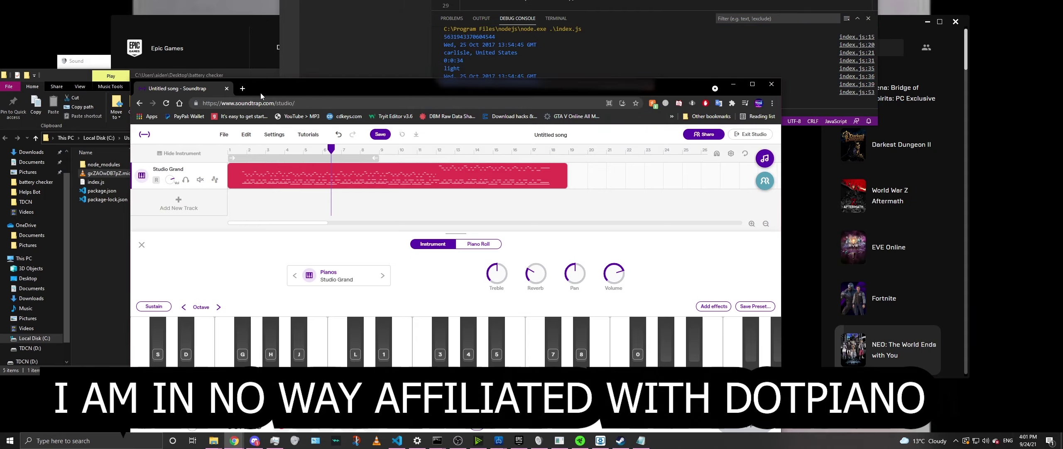